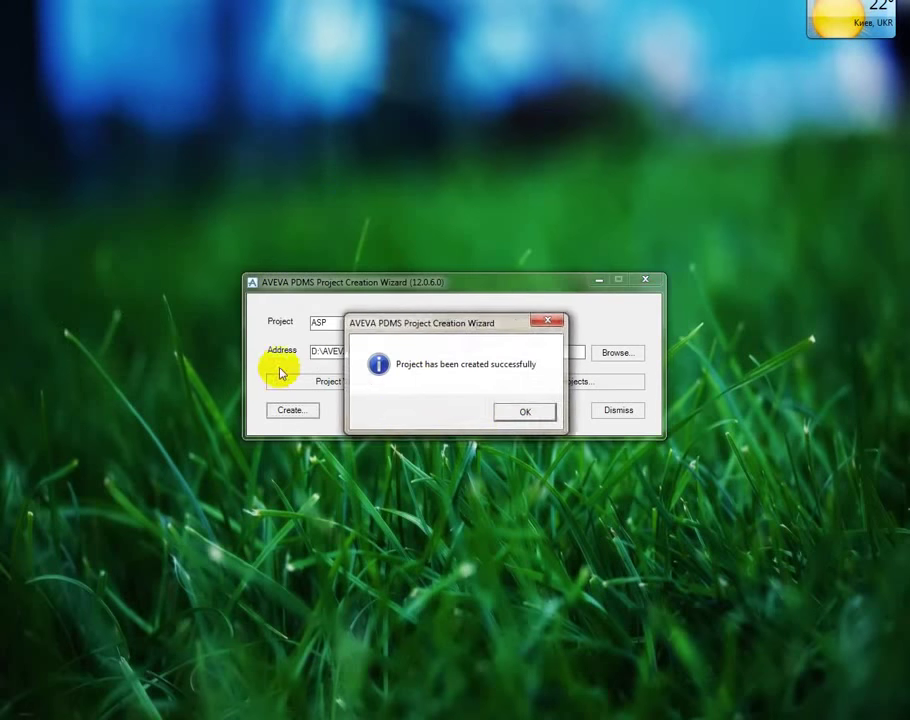
Log in to project ASP as SYSTEM with the account password and the Admin module, and dismiss the project creation wizard.
{"action": "left_click", "coordinate": [518, 411]}
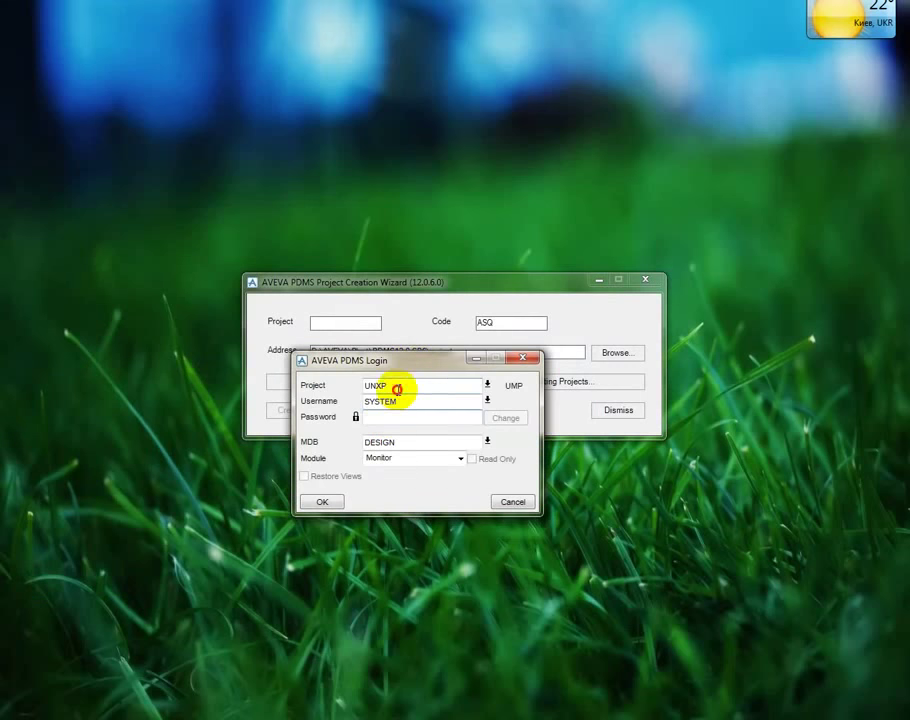
{"action": "type", "text": "ASP"}
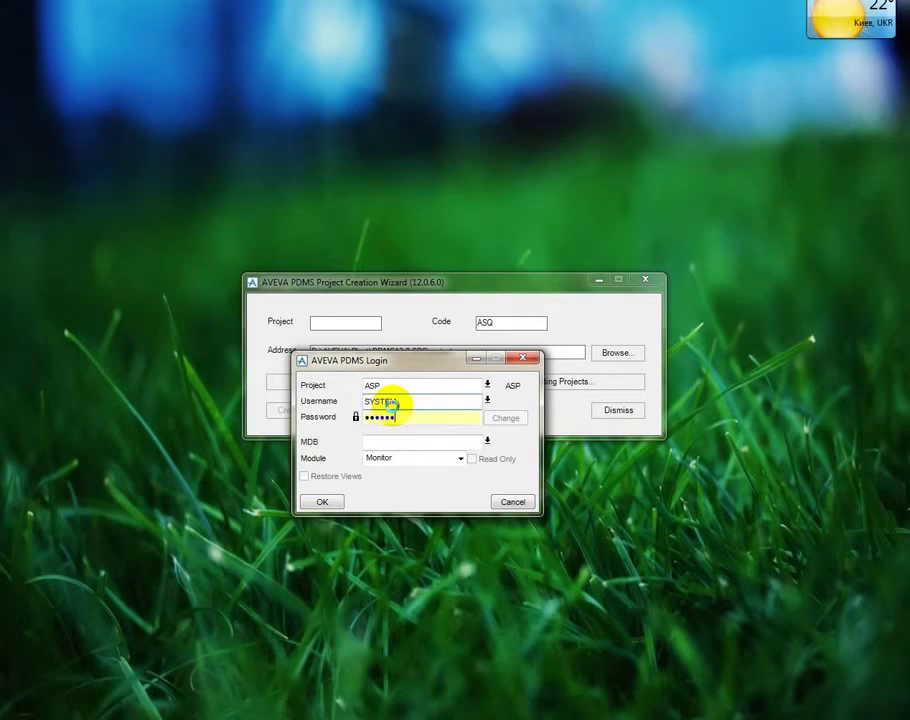
{"action": "left_click", "coordinate": [380, 459]}
{"action": "left_click", "coordinate": [372, 545]}
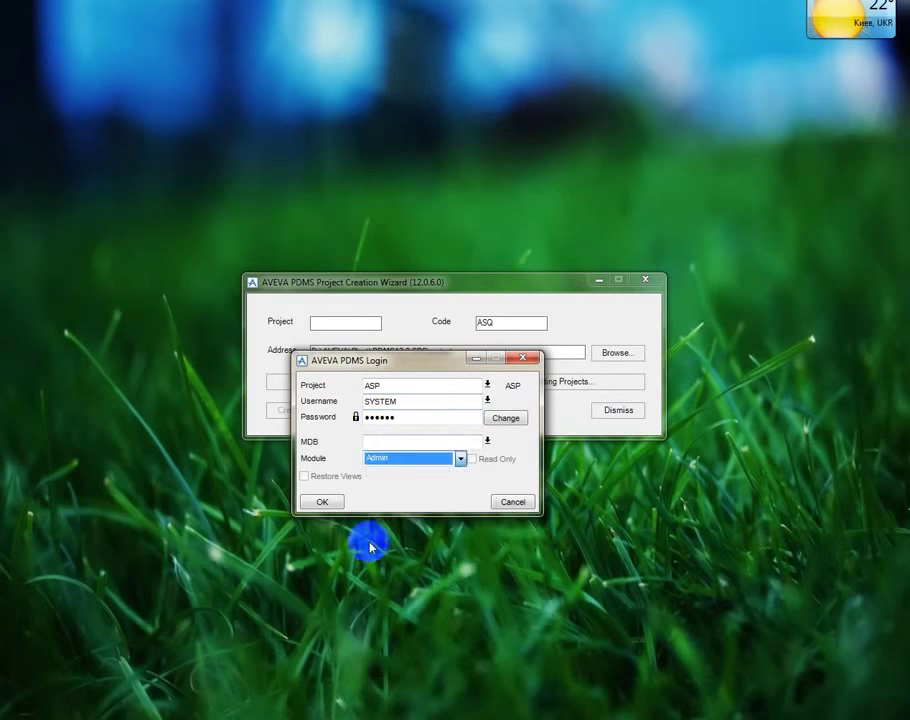
{"action": "left_click", "coordinate": [328, 500]}
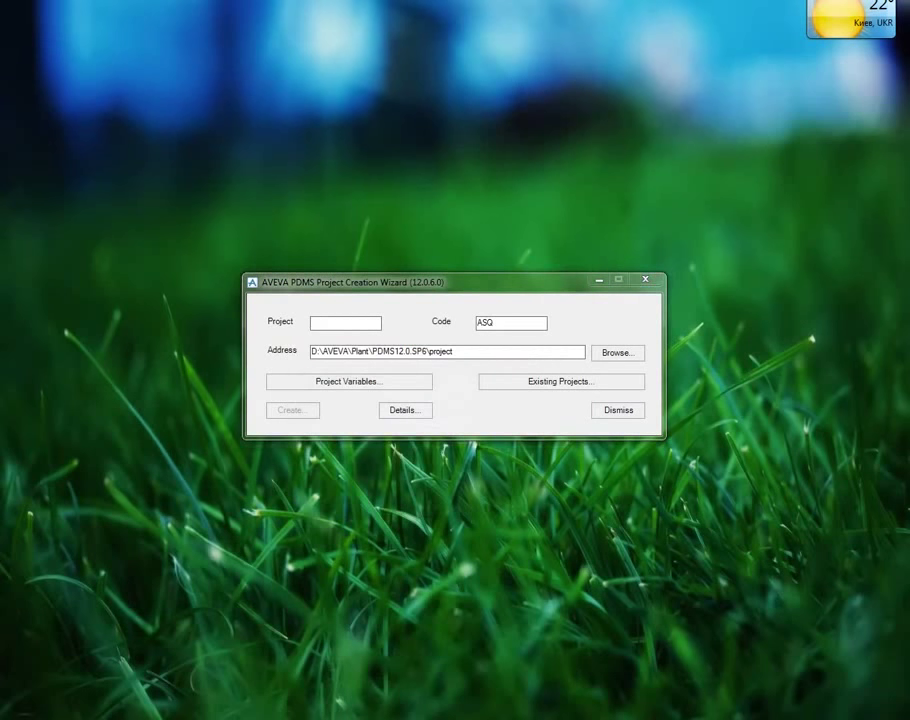
{"action": "left_click", "coordinate": [620, 410]}
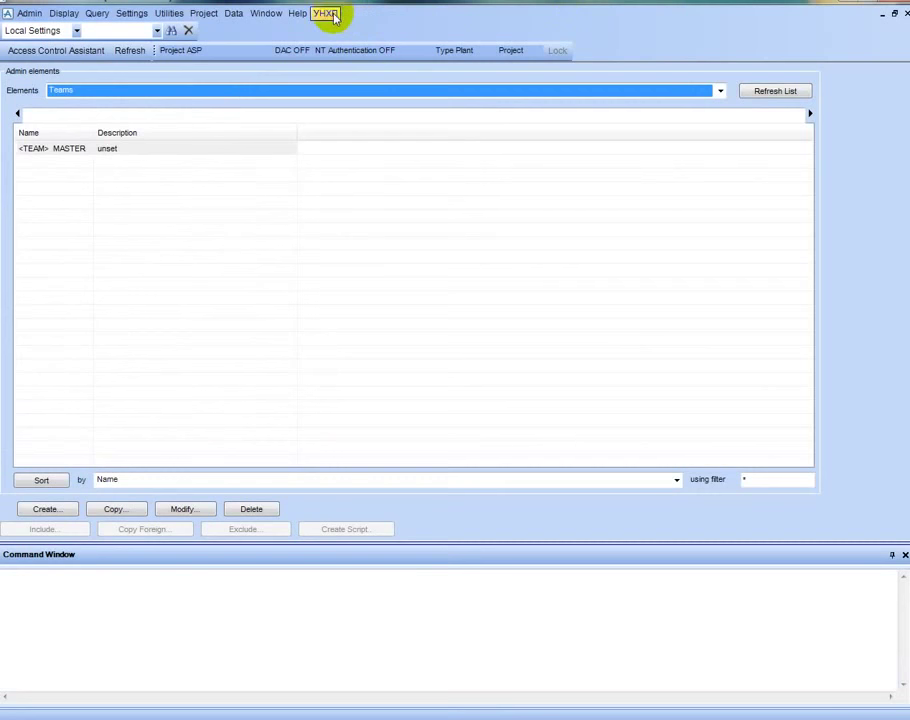
Run the УНХП command Русифицировать on the project and save the work.
{"action": "left_click", "coordinate": [325, 13]}
{"action": "left_click", "coordinate": [339, 63]}
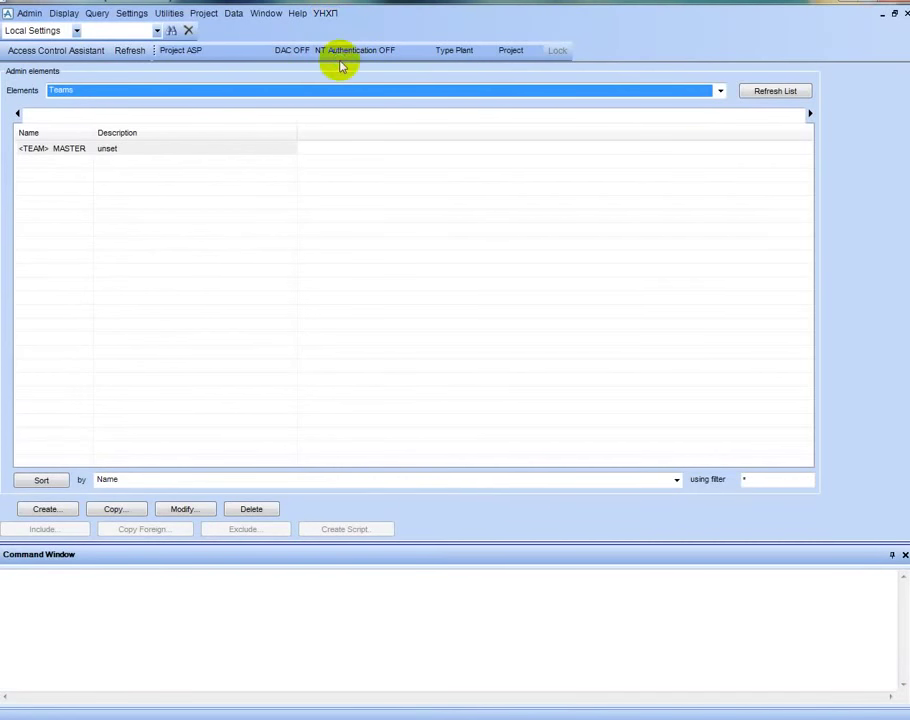
{"action": "left_click", "coordinate": [26, 13]}
{"action": "left_click", "coordinate": [45, 29]}
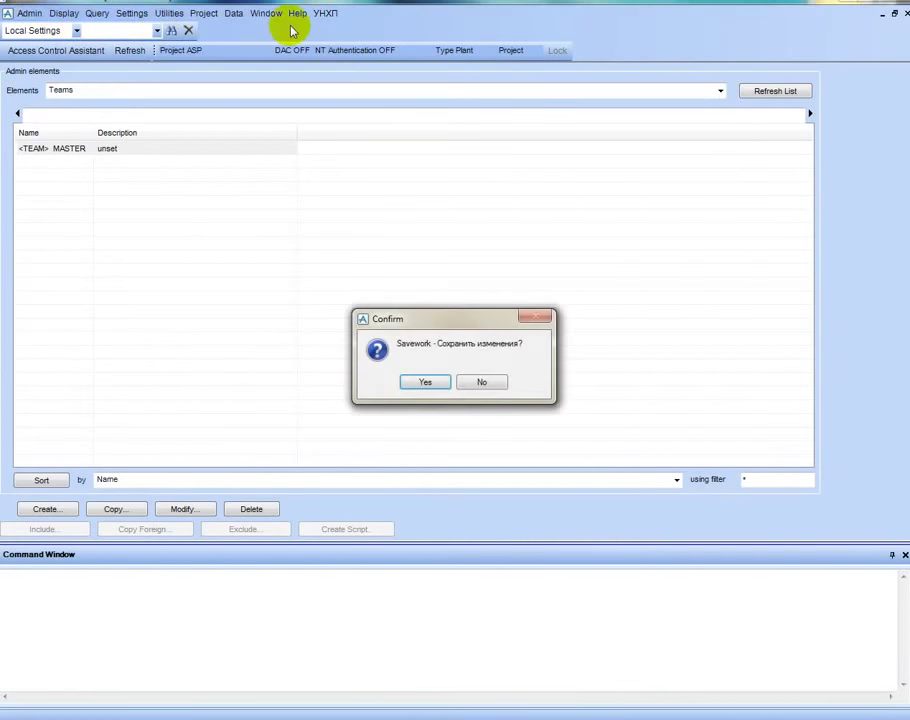
{"action": "key", "text": "Return"}
In the УНХП working project setup, enter name "Назв. установки", description "Завод", and master project code UNXP followed by the chief engineer's name.
{"action": "left_click", "coordinate": [325, 13]}
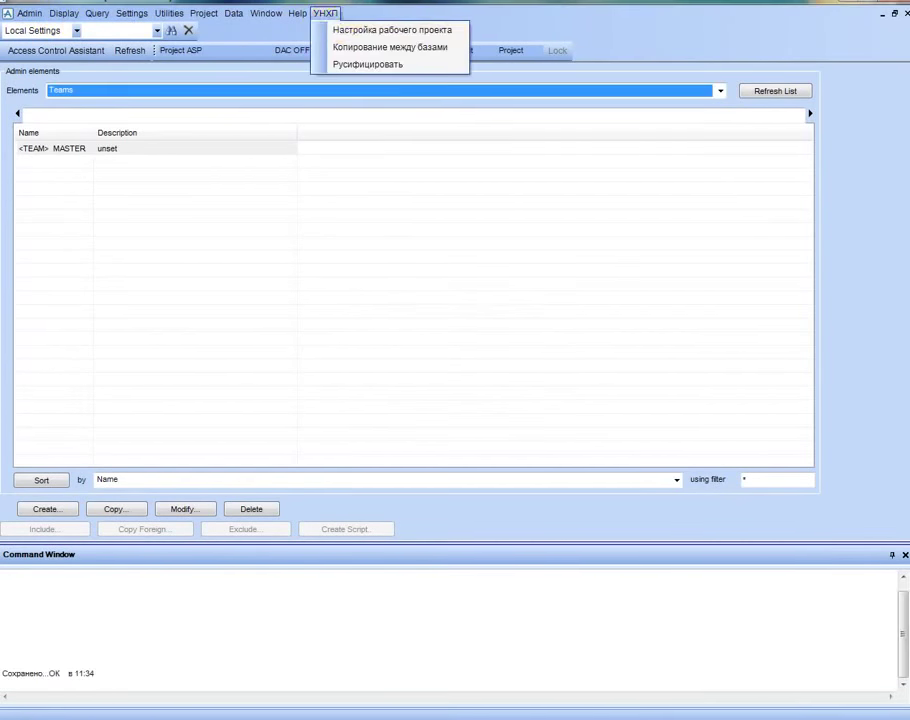
{"action": "left_click", "coordinate": [392, 29]}
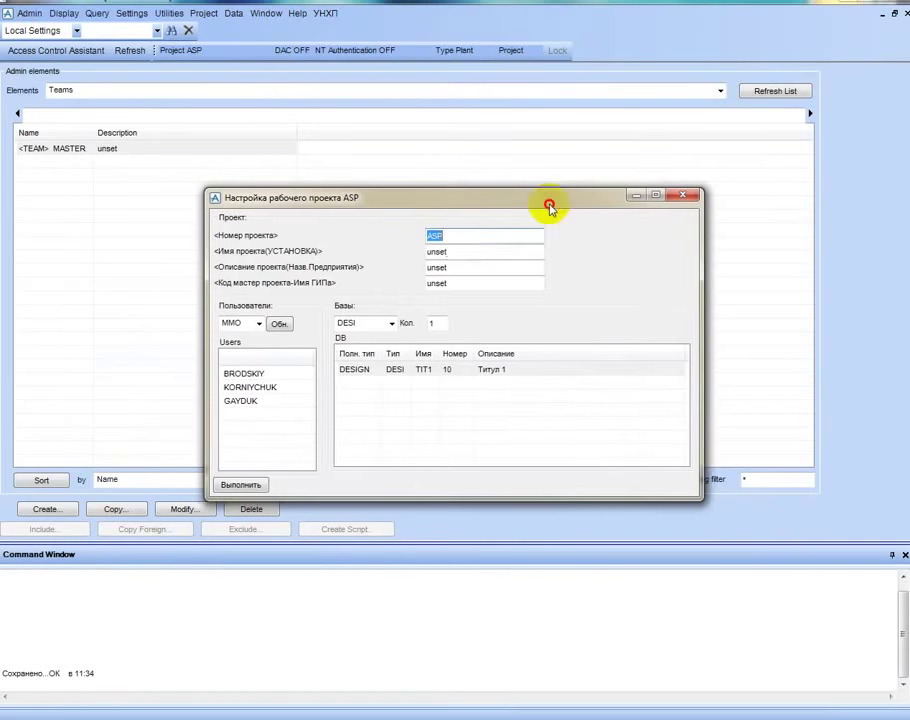
{"action": "left_click", "coordinate": [488, 253]}
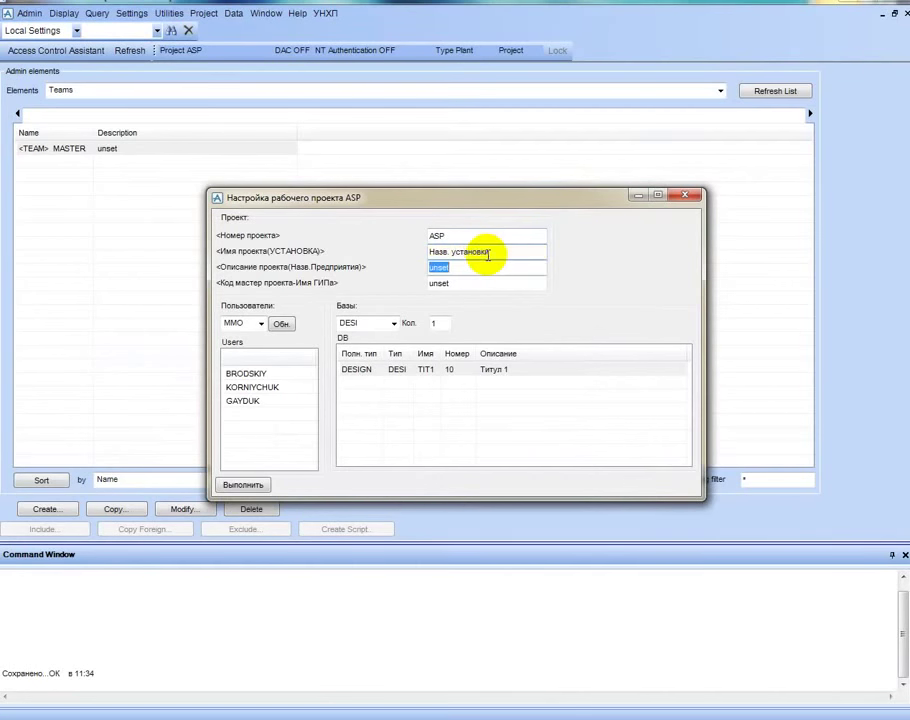
{"action": "type", "text": "Завод"}
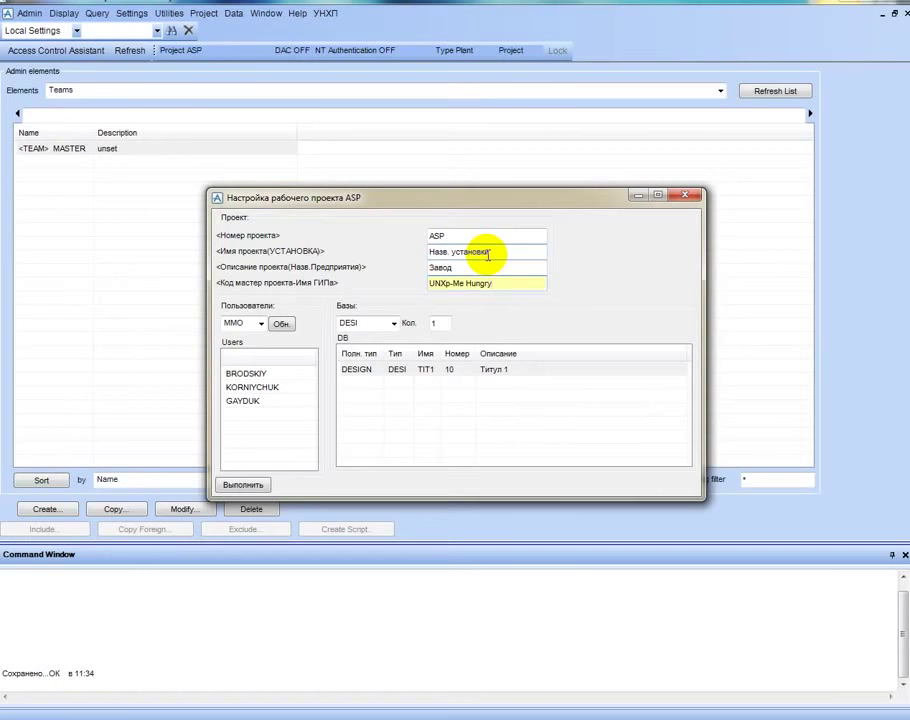
{"action": "key", "text": "Return"}
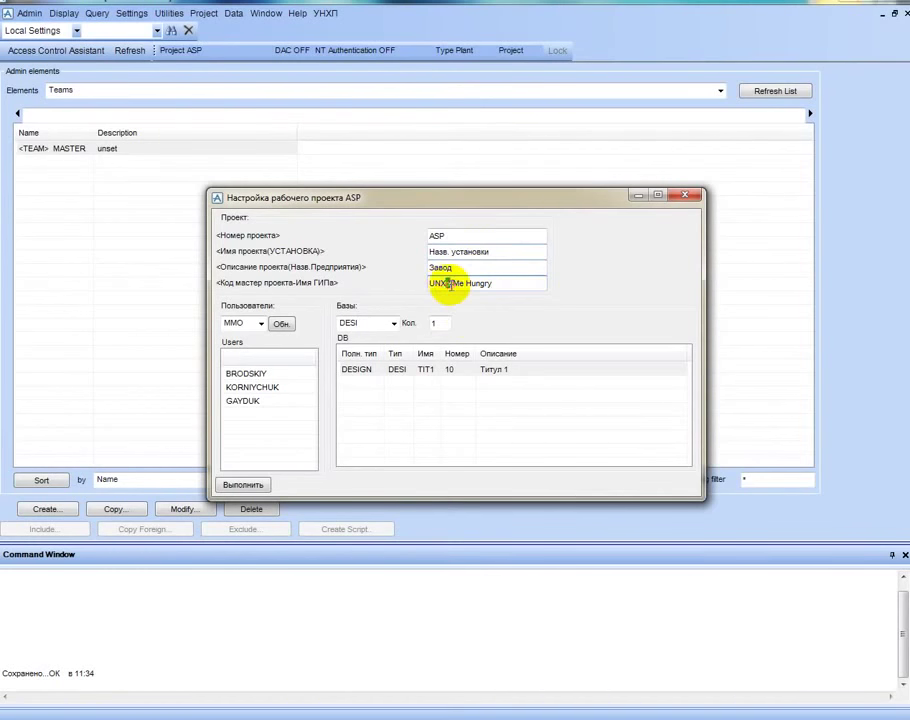
{"action": "type", "text": "P"}
{"action": "key", "text": "Return"}
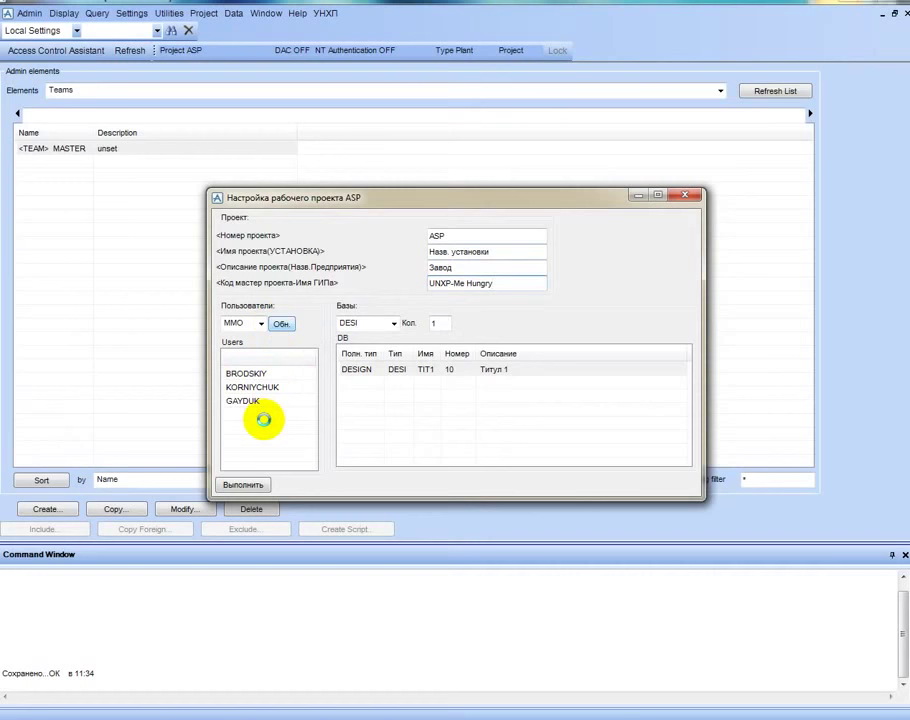
Run the setup for the first, fourth and sixth MMO users with five DESI databases, and list the project's users.
{"action": "left_click", "coordinate": [270, 374]}
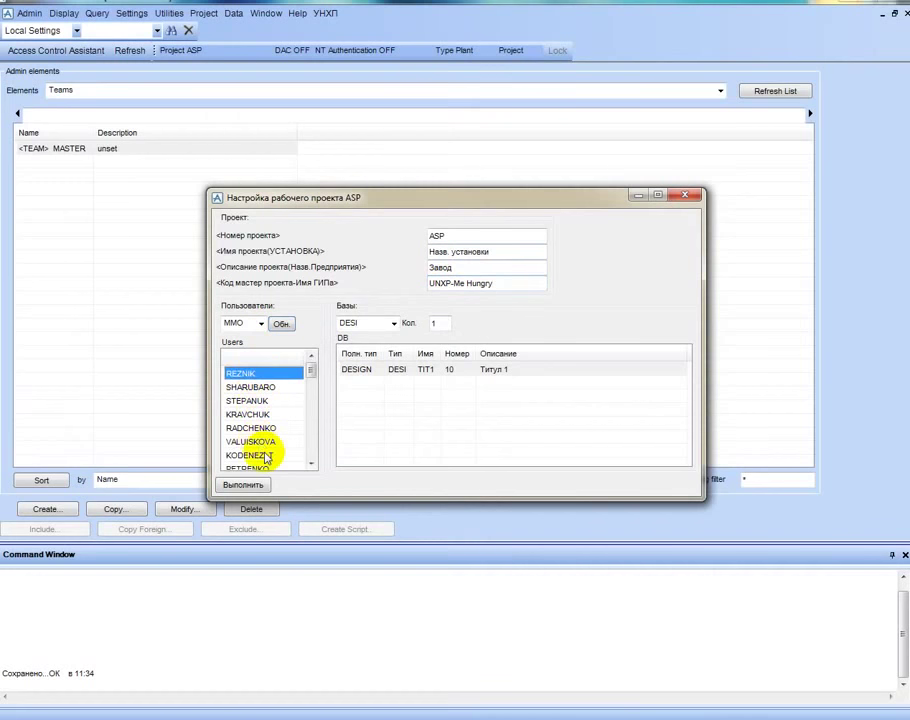
{"action": "left_click", "coordinate": [258, 442], "text": "ctrl"}
{"action": "left_click", "coordinate": [262, 414], "text": "ctrl"}
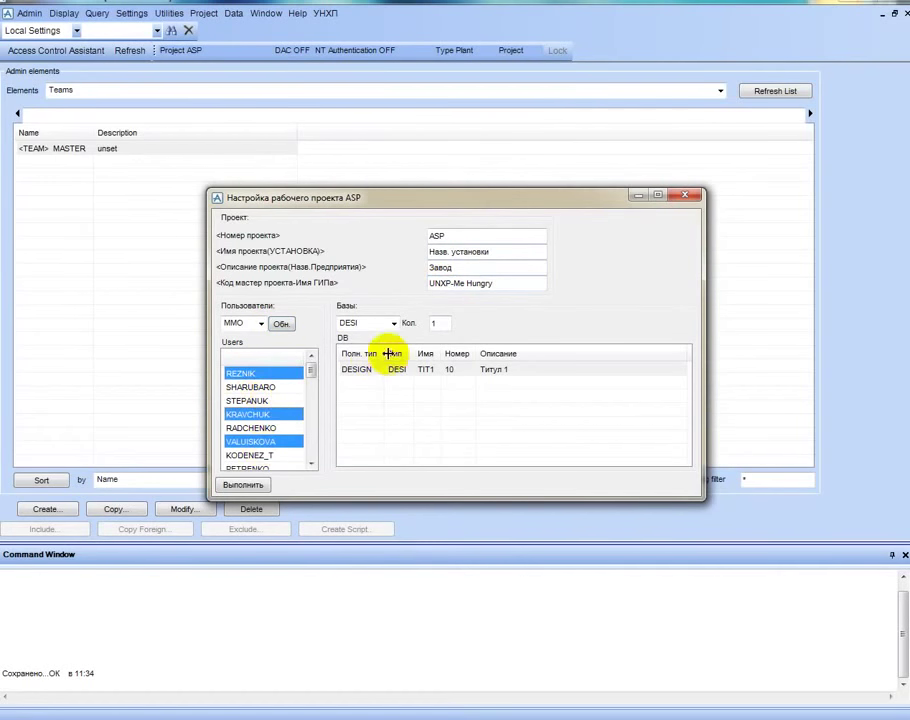
{"action": "left_click", "coordinate": [438, 324]}
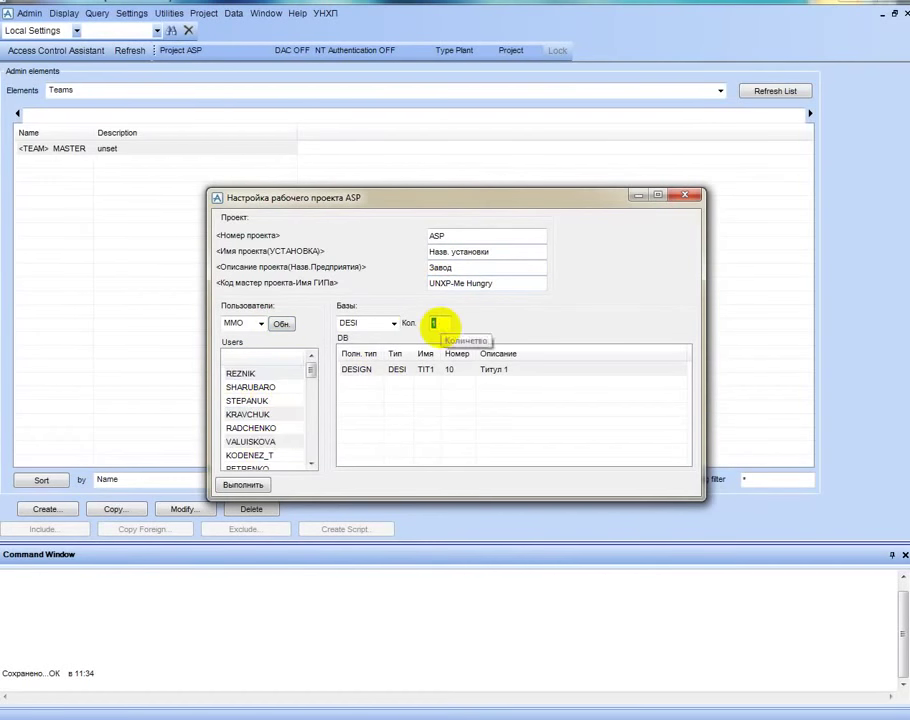
{"action": "type", "text": "5"}
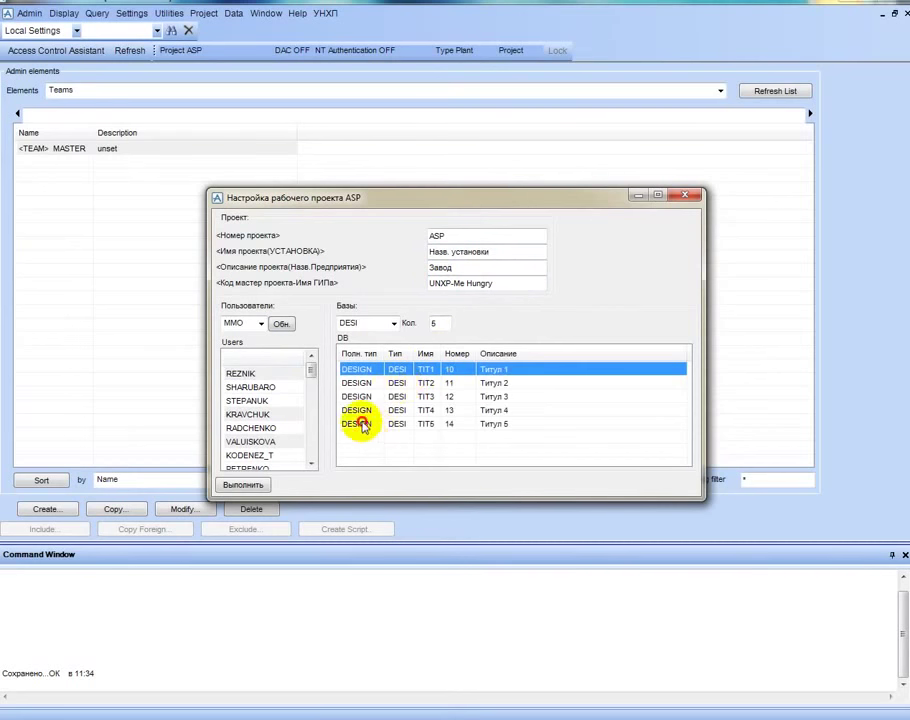
{"action": "left_click", "coordinate": [360, 424], "text": "shift"}
{"action": "left_click", "coordinate": [249, 485]}
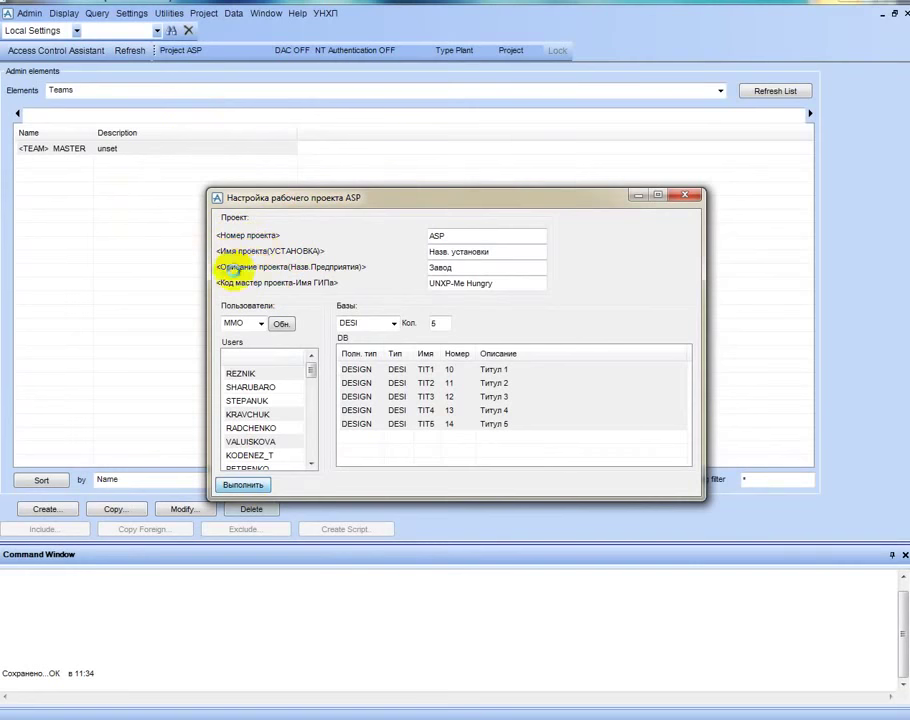
{"action": "left_click", "coordinate": [240, 90]}
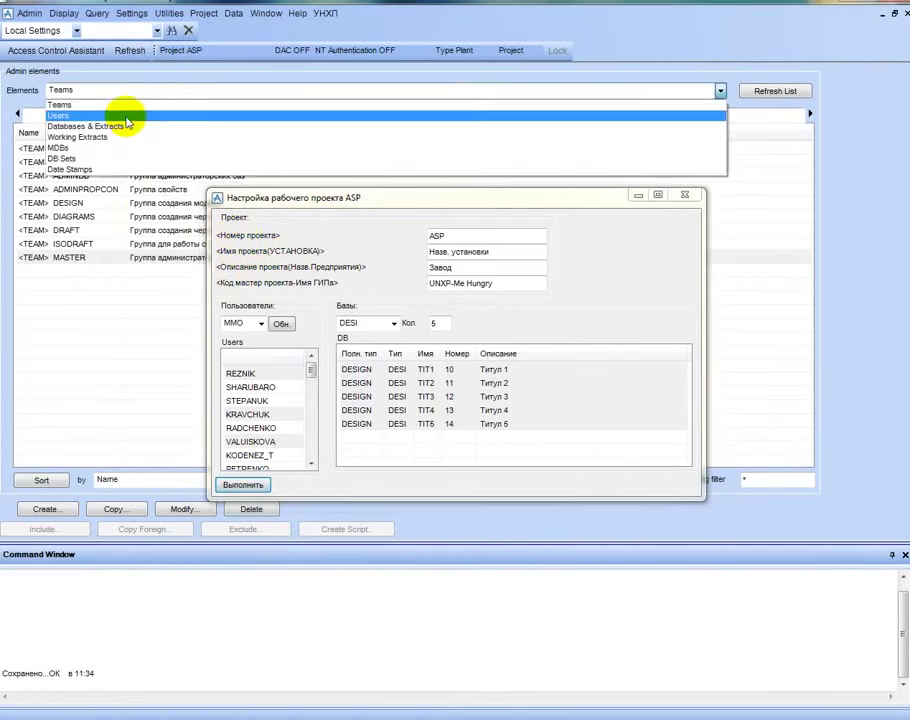
{"action": "left_click", "coordinate": [127, 117]}
Run the setup for the first ASO user with all five PADD databases, and list the project's databases and extracts.
{"action": "left_click", "coordinate": [245, 324]}
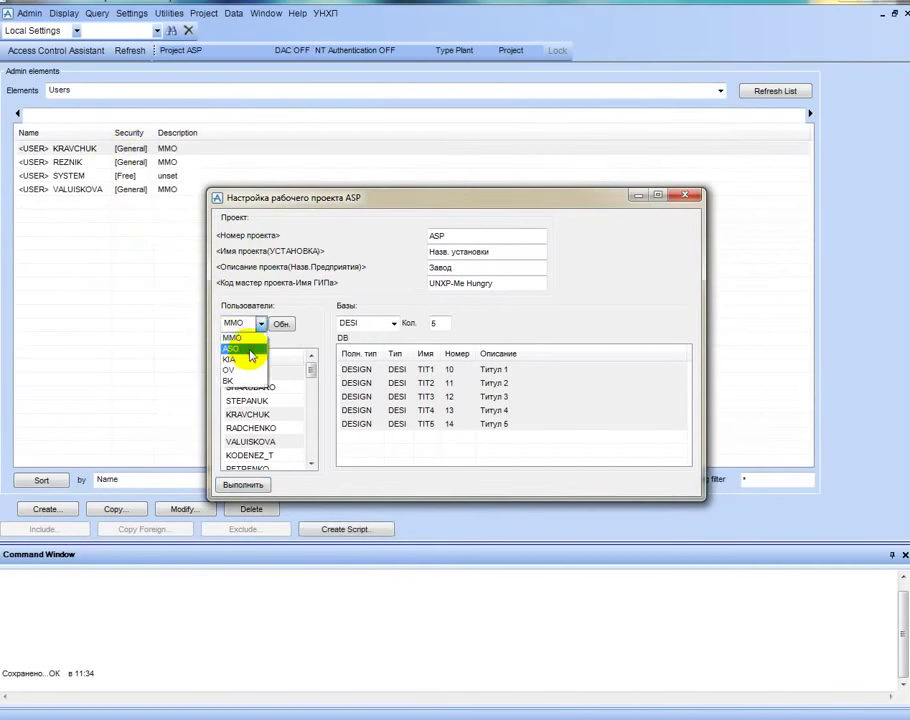
{"action": "left_click", "coordinate": [250, 355]}
{"action": "left_click", "coordinate": [394, 323]}
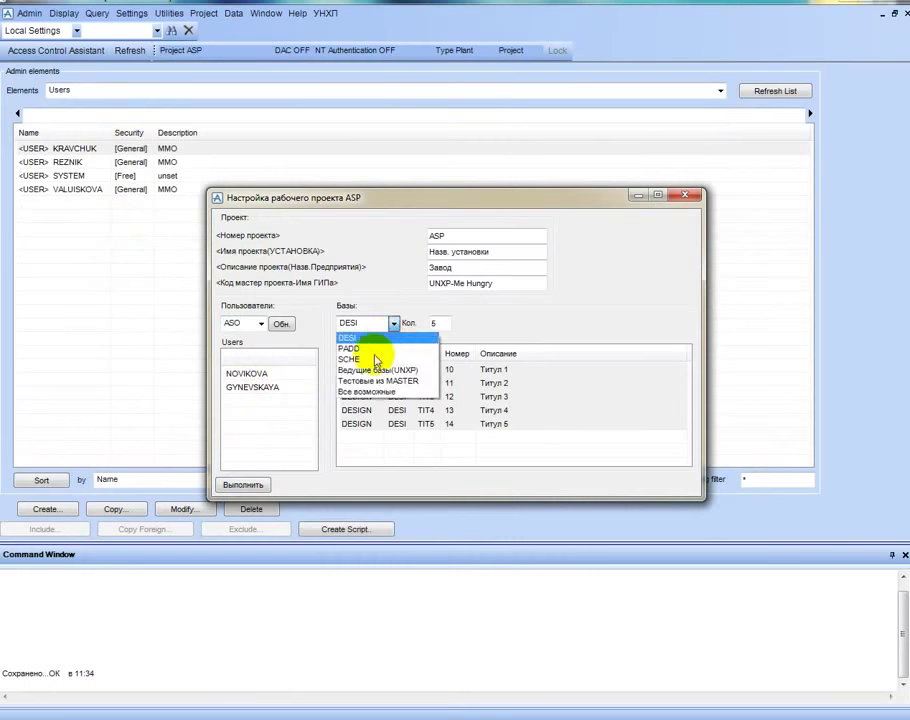
{"action": "left_click", "coordinate": [376, 360]}
{"action": "left_click", "coordinate": [385, 324]}
{"action": "left_click", "coordinate": [370, 349]}
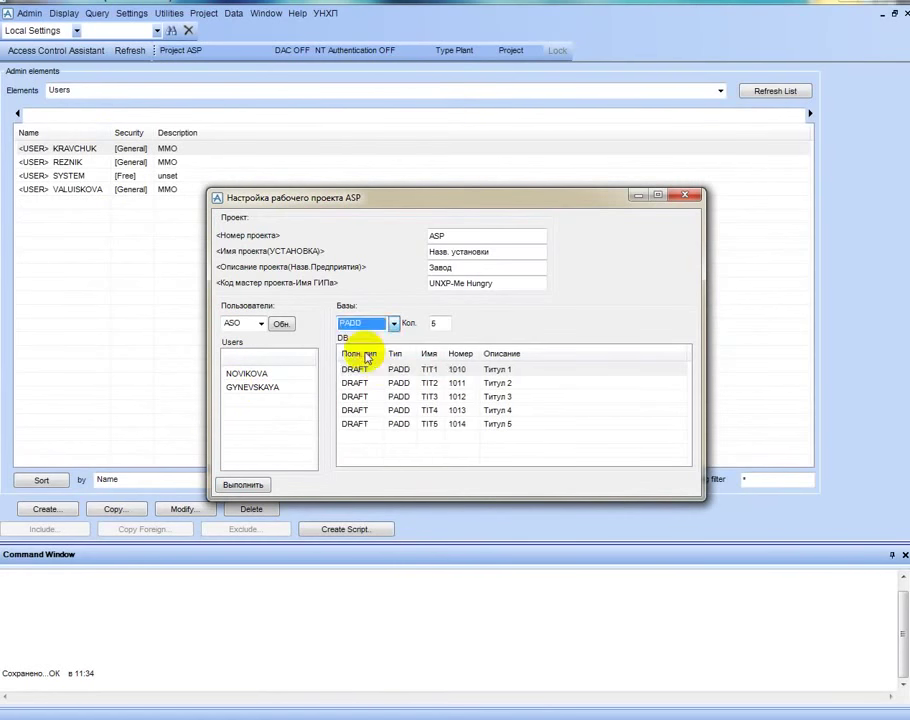
{"action": "left_click", "coordinate": [378, 369]}
{"action": "left_click", "coordinate": [396, 424], "text": "shift"}
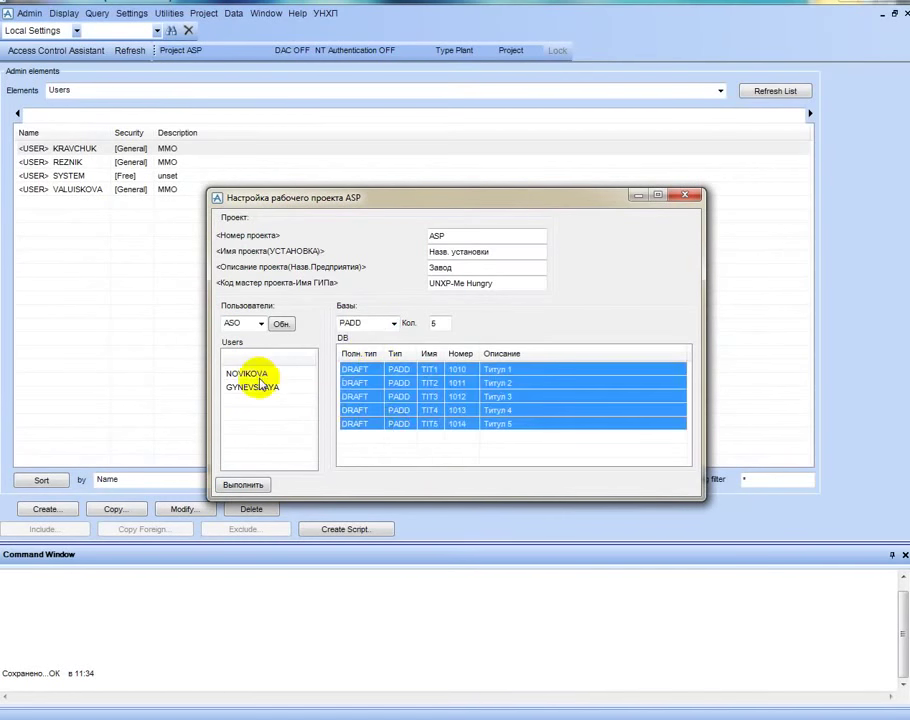
{"action": "left_click", "coordinate": [252, 375]}
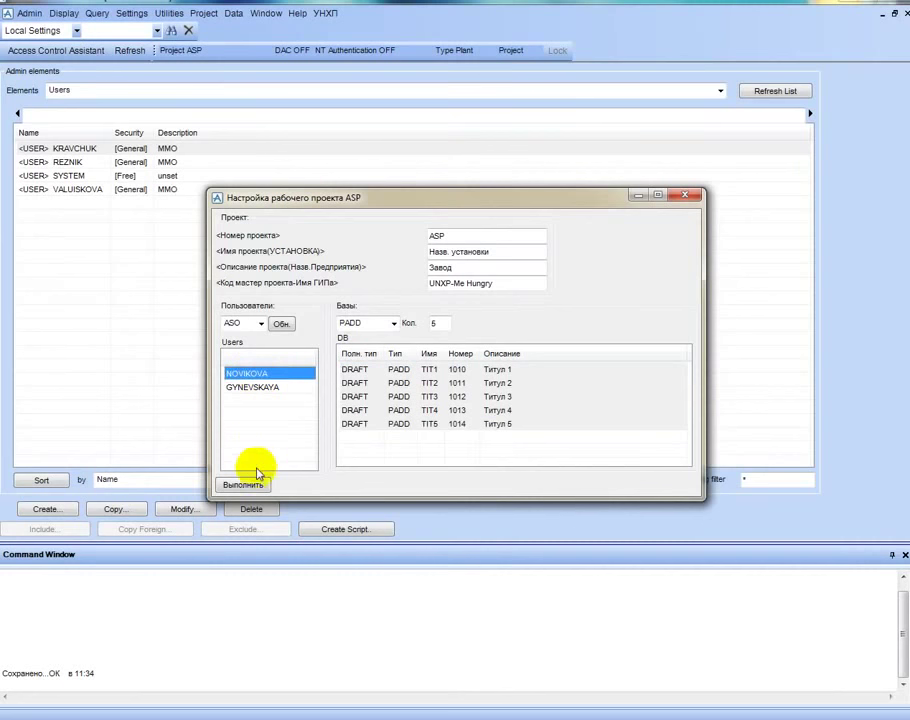
{"action": "left_click", "coordinate": [246, 482]}
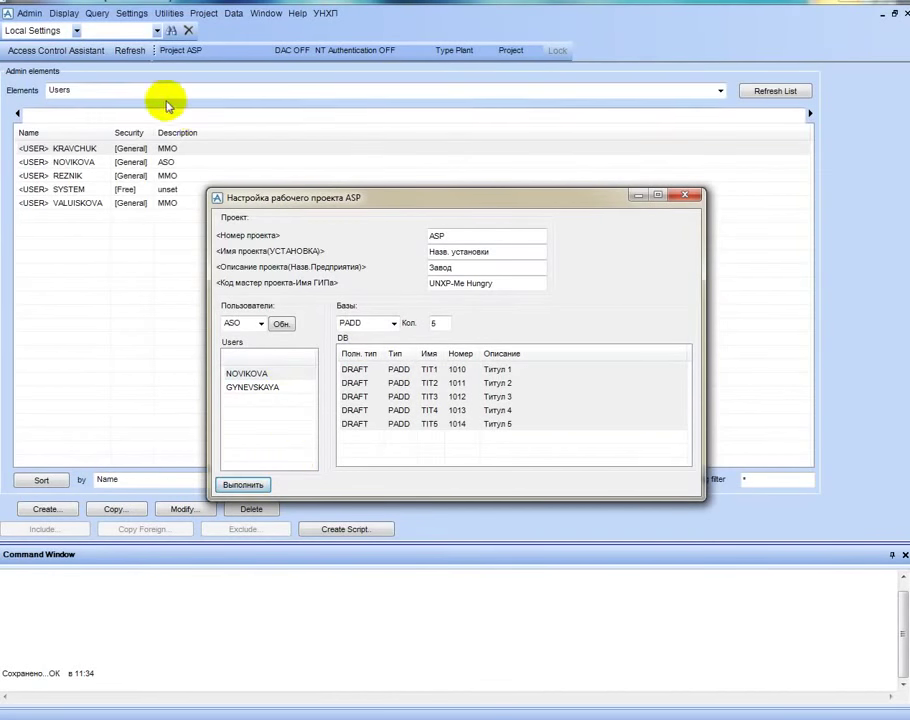
{"action": "left_click", "coordinate": [120, 90]}
{"action": "left_click", "coordinate": [113, 125]}
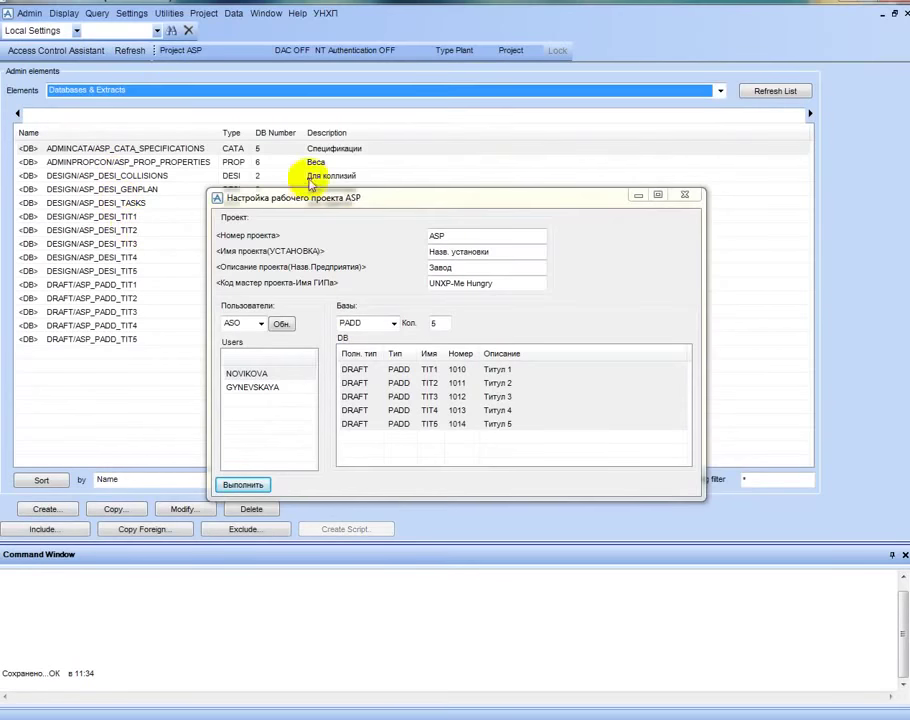
Run the setup for the second and fourth users of the refreshed BK list with all five SCHE databases.
{"action": "left_click", "coordinate": [285, 262]}
{"action": "left_click_drag", "start_coordinate": [305, 197], "coordinate": [231, 205]}
{"action": "left_click", "coordinate": [319, 331]}
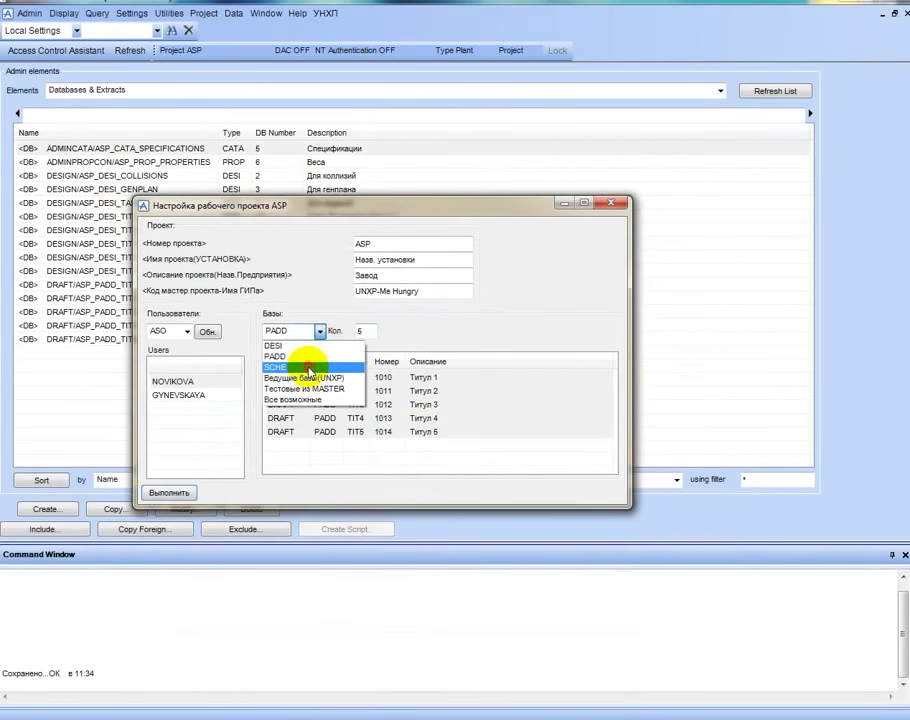
{"action": "left_click", "coordinate": [300, 367]}
{"action": "left_click", "coordinate": [186, 331]}
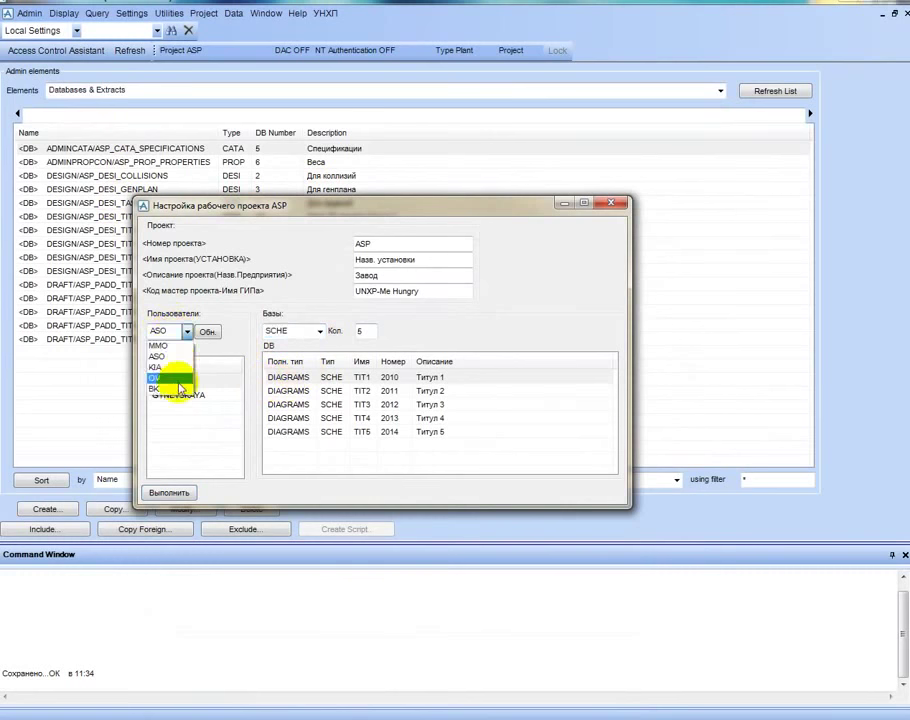
{"action": "left_click", "coordinate": [178, 390]}
{"action": "left_click", "coordinate": [325, 377]}
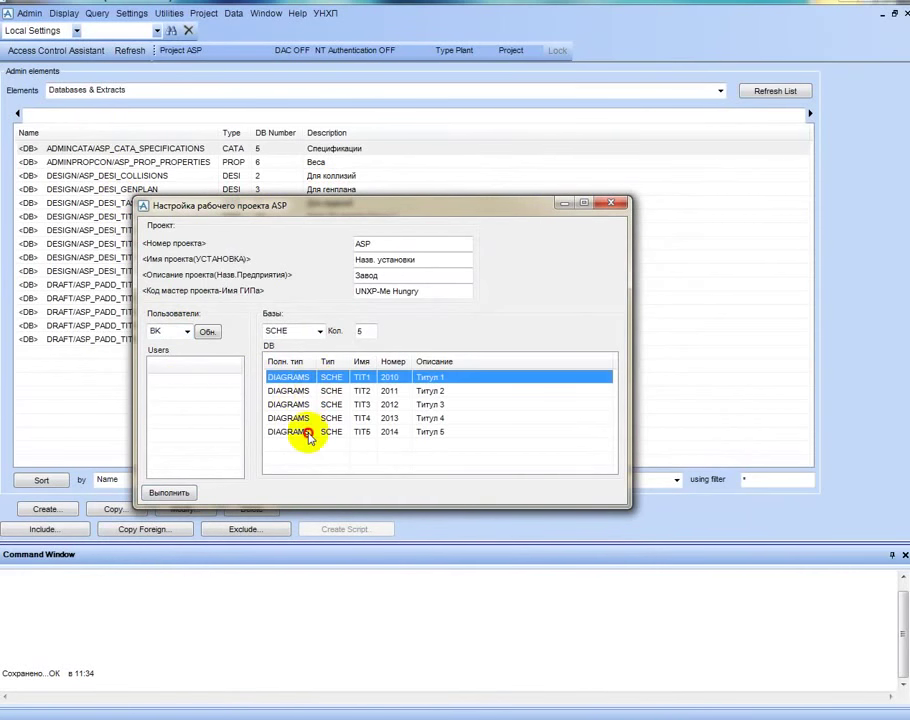
{"action": "left_click", "coordinate": [308, 437], "text": "shift"}
{"action": "left_click", "coordinate": [210, 331]}
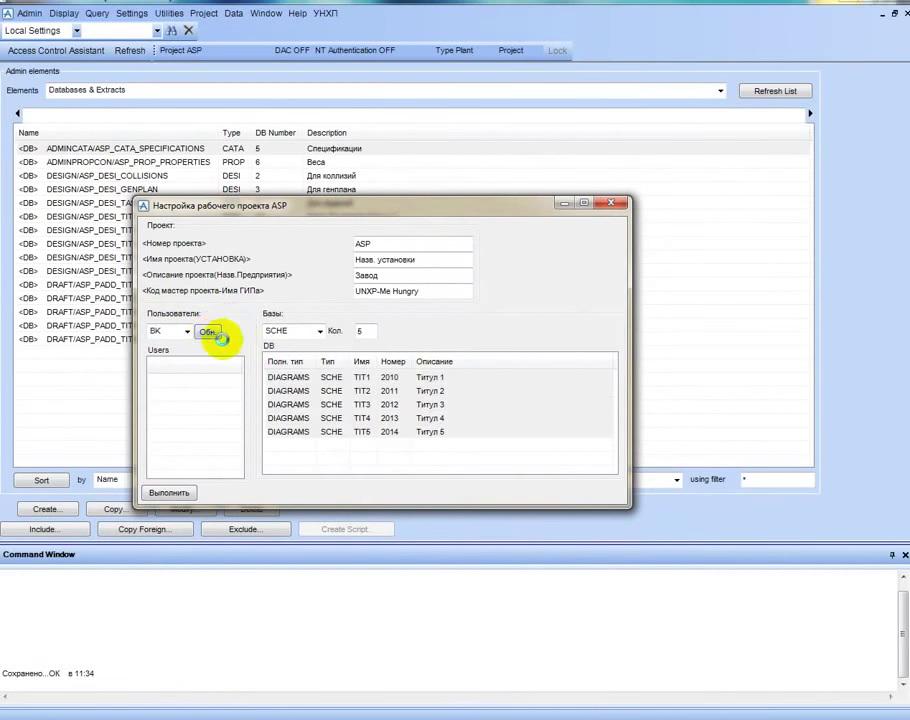
{"action": "left_click", "coordinate": [200, 395]}
{"action": "left_click", "coordinate": [195, 422], "text": "ctrl"}
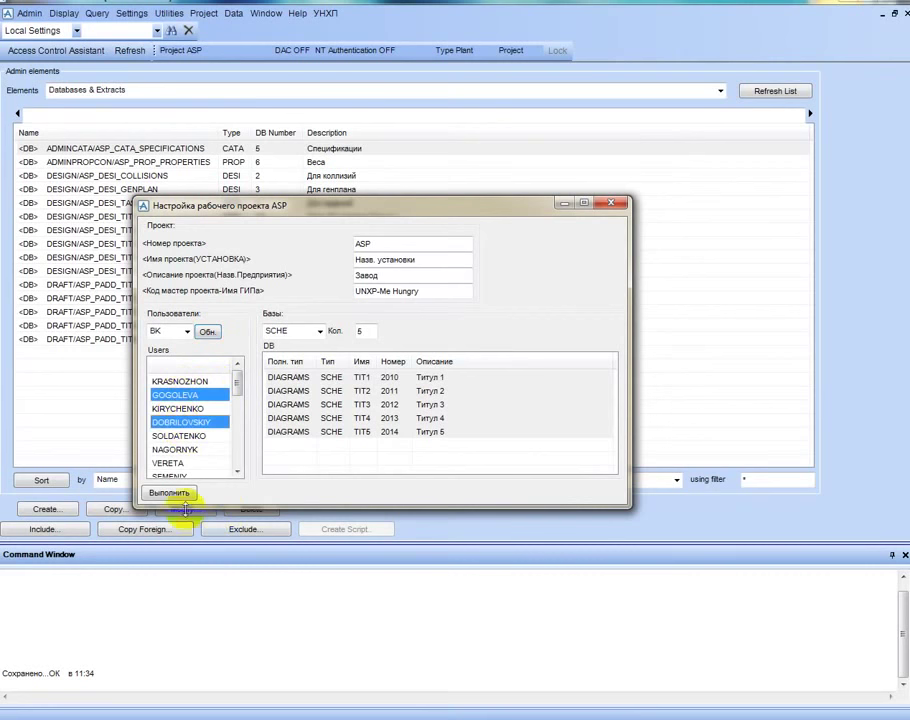
{"action": "left_click", "coordinate": [178, 490]}
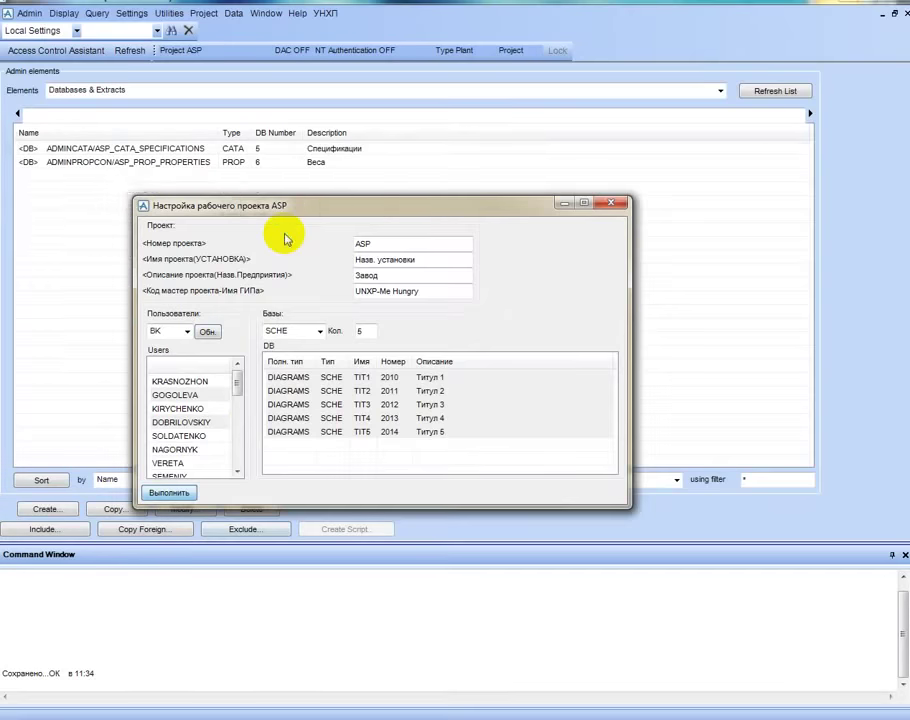
List the leading databases (Ведущие) and enter the password for ADMIN/PADD and the three MASTER databases.
{"action": "left_click_drag", "start_coordinate": [312, 205], "coordinate": [335, 180]}
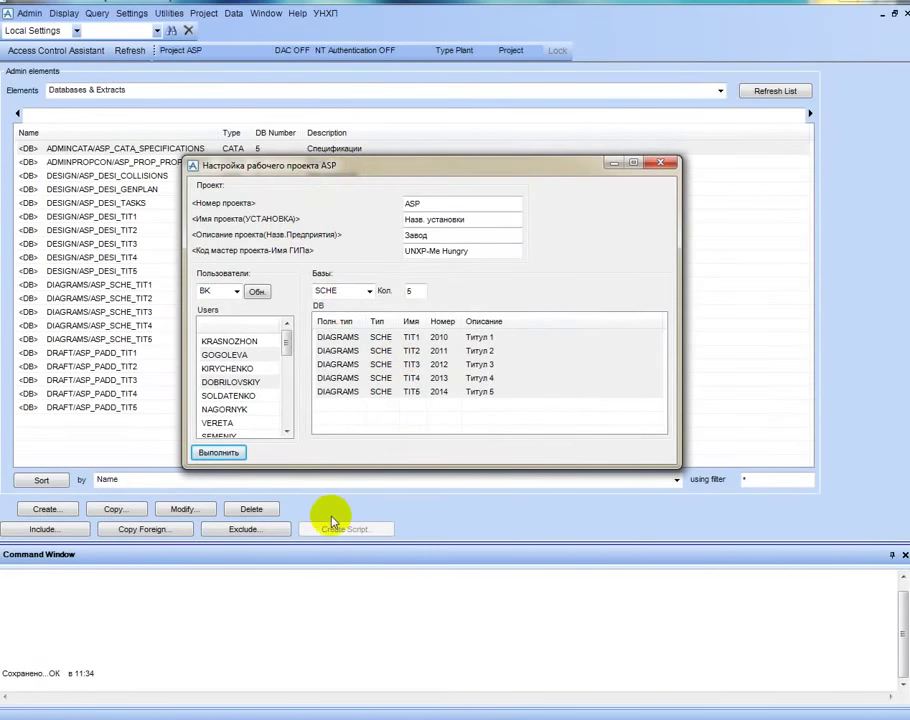
{"action": "left_click", "coordinate": [369, 291]}
{"action": "left_click", "coordinate": [370, 338]}
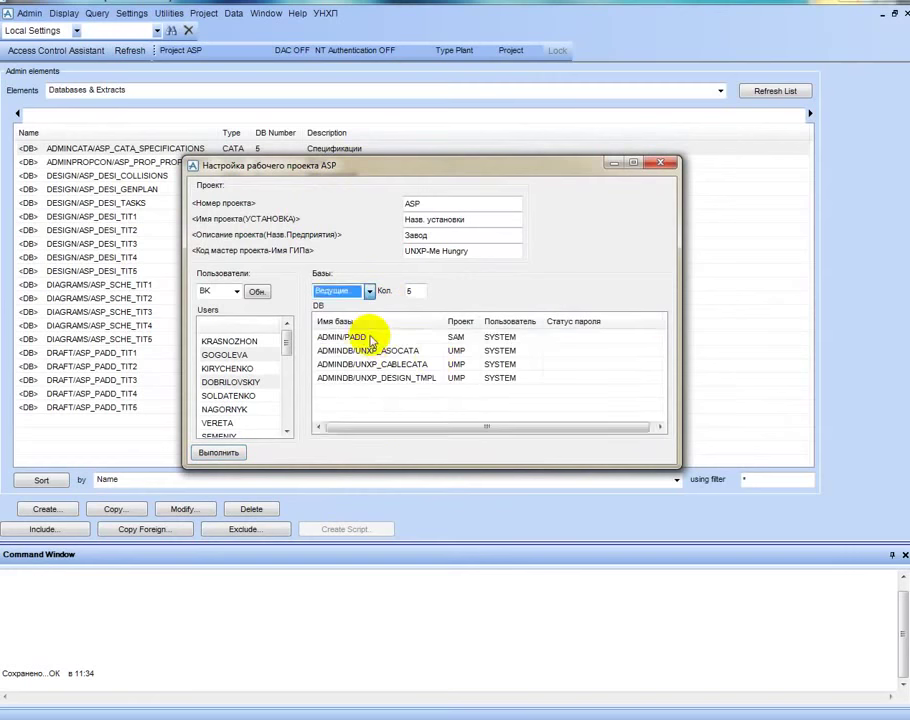
{"action": "left_click", "coordinate": [372, 338]}
{"action": "left_click_drag", "start_coordinate": [601, 468], "coordinate": [595, 635]}
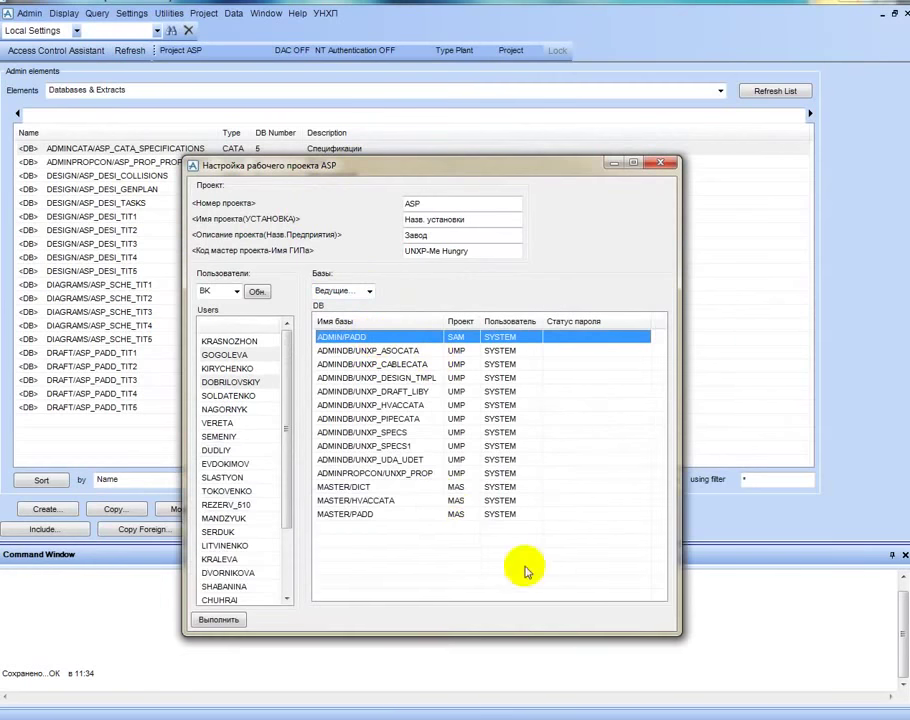
{"action": "left_click", "coordinate": [400, 487], "text": "ctrl"}
{"action": "left_click", "coordinate": [436, 501], "text": "ctrl"}
{"action": "right_click", "coordinate": [437, 514]}
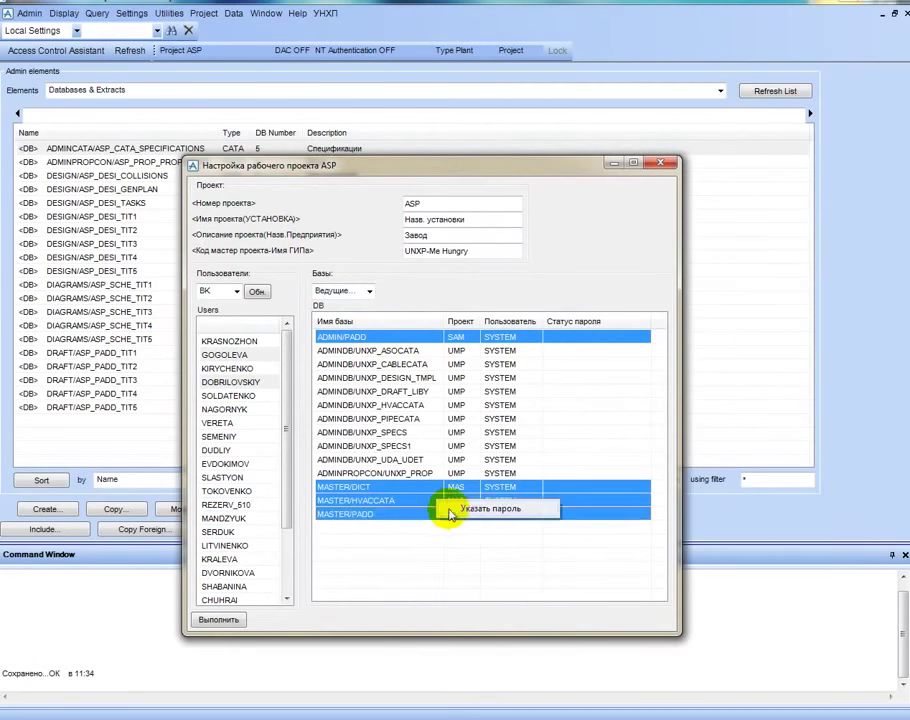
{"action": "left_click", "coordinate": [480, 508]}
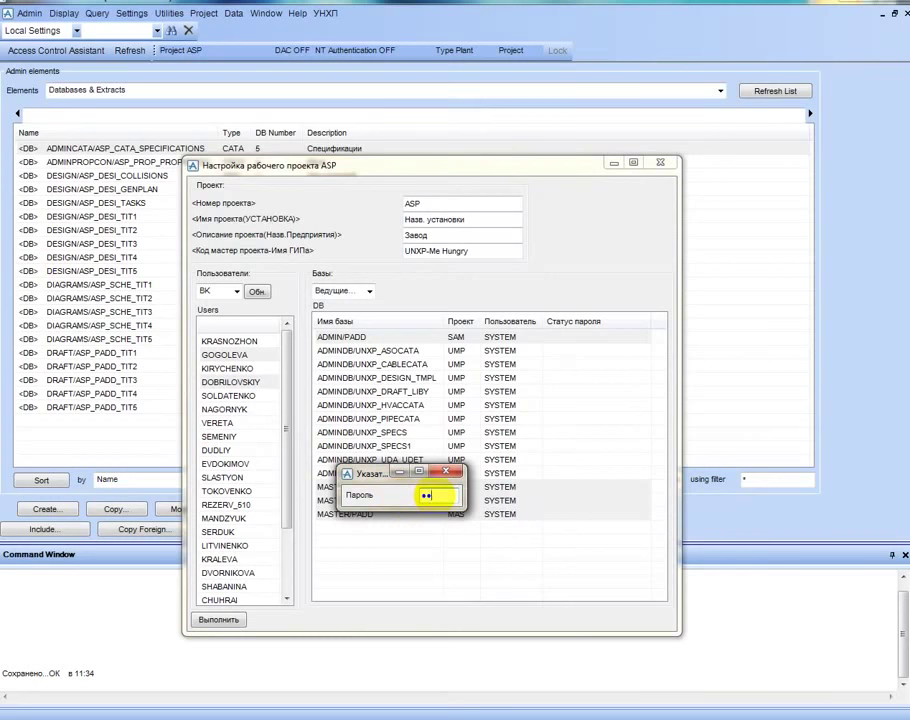
{"action": "key", "text": "Return"}
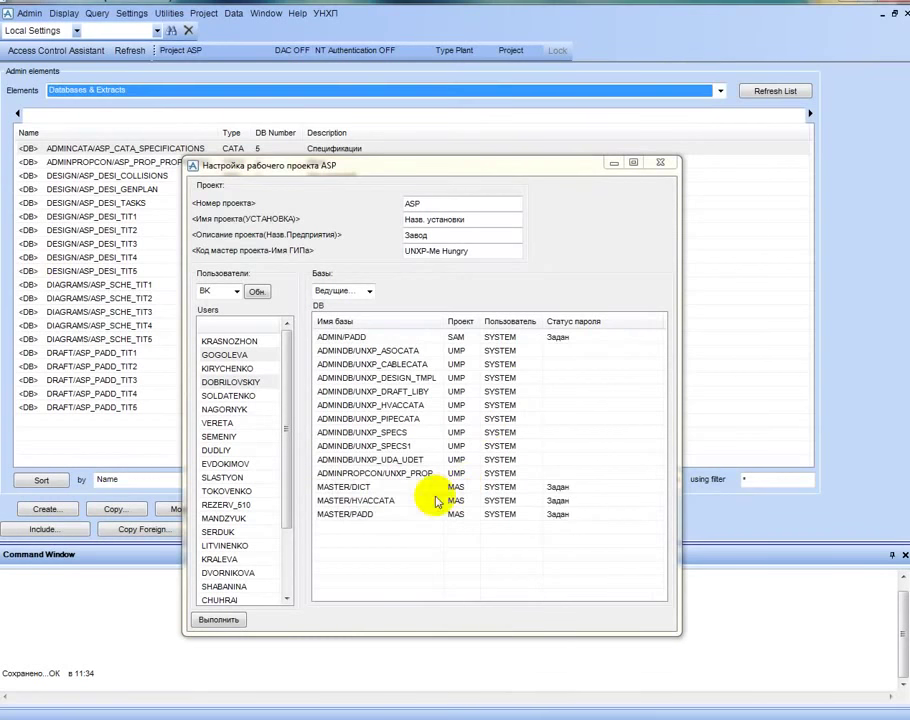
Enter the password for the ten UMP databases from ADMINDB/UNXP_ASOCATA through ADMINPROPCON/UNXP_PROP.
{"action": "left_click", "coordinate": [506, 351]}
{"action": "left_click", "coordinate": [532, 472]}
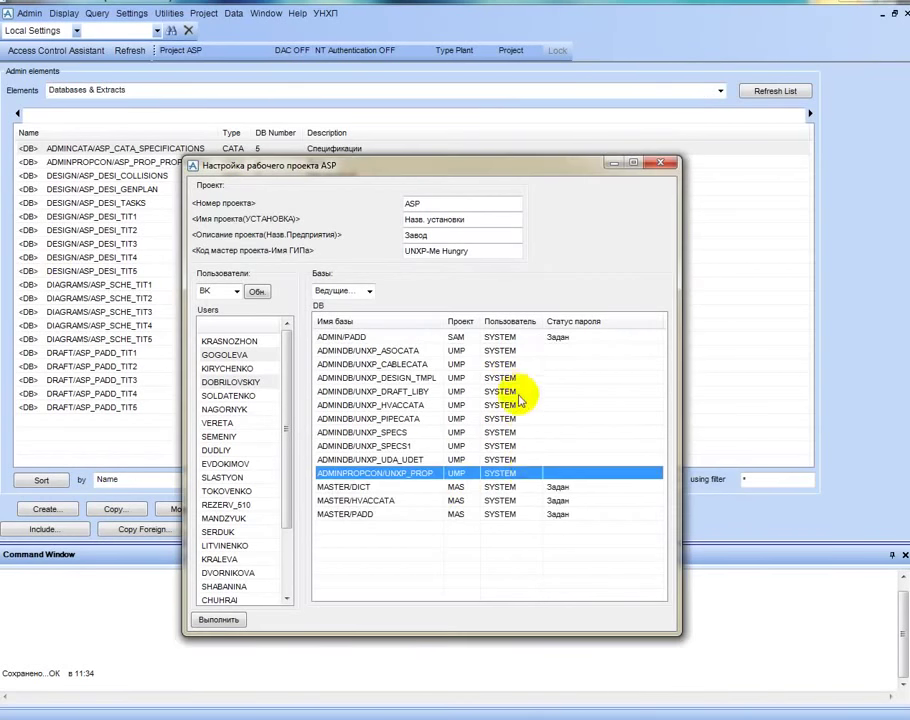
{"action": "left_click", "coordinate": [517, 352], "text": "shift"}
{"action": "right_click", "coordinate": [518, 351]}
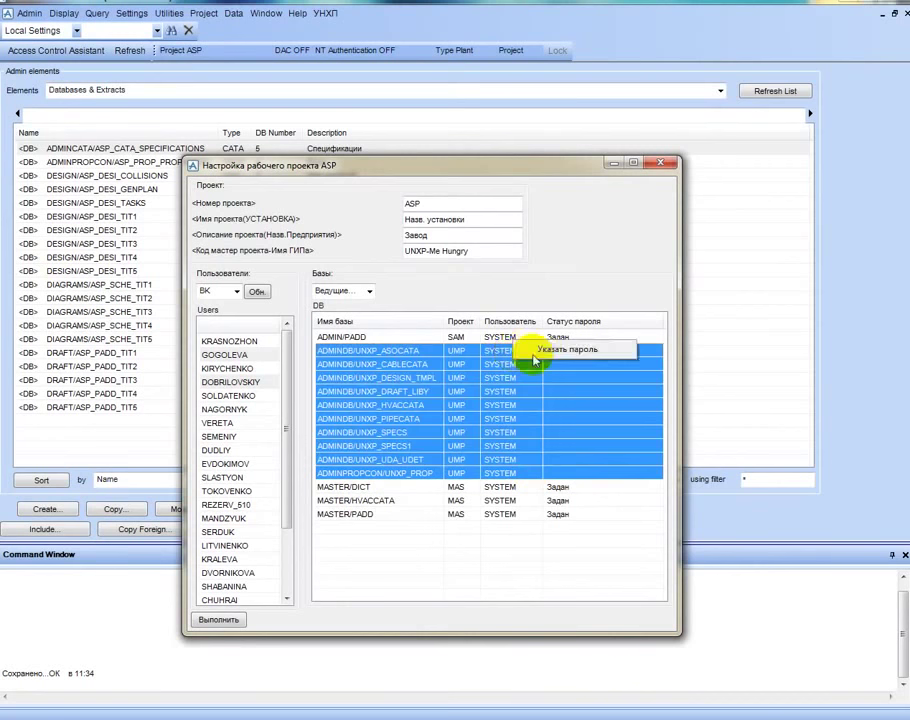
{"action": "left_click", "coordinate": [540, 350]}
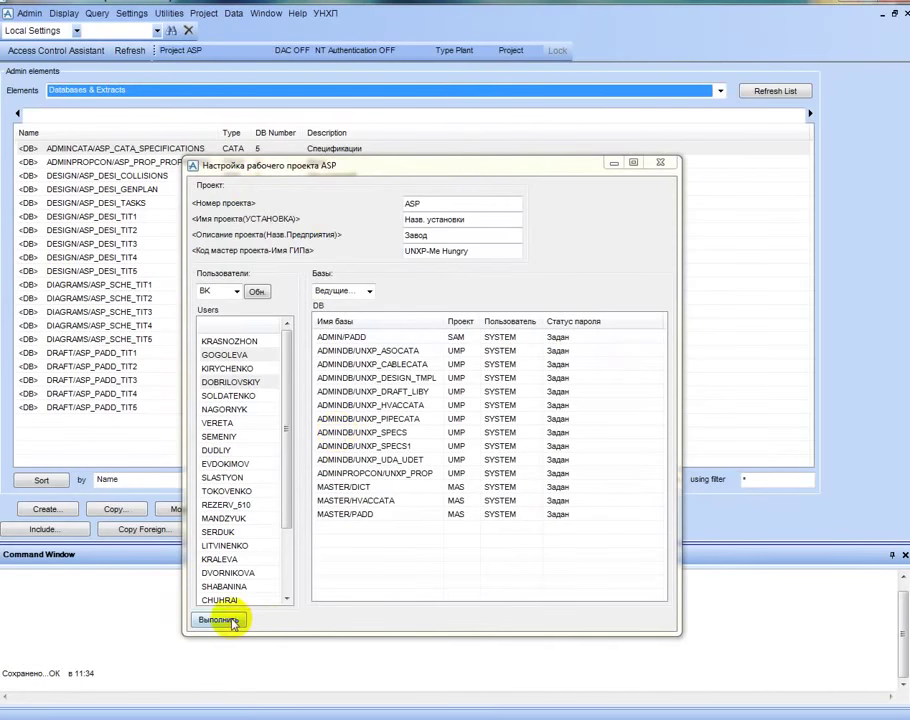
Try to run the project setup with every leading database from ADMIN/PADD through MASTER/PADD selected.
{"action": "left_click", "coordinate": [374, 336]}
{"action": "left_click", "coordinate": [362, 514]}
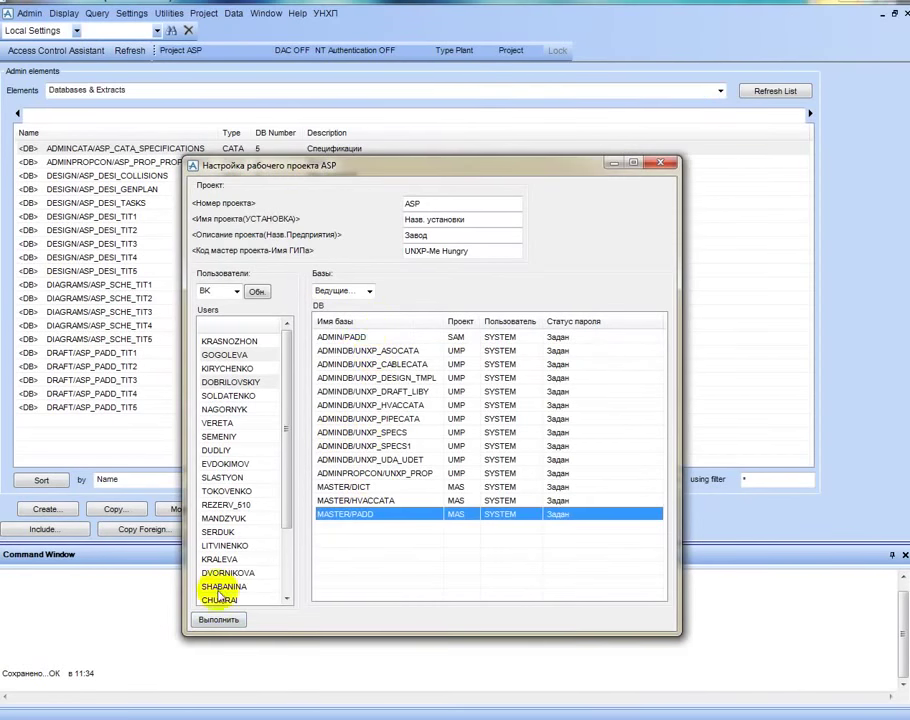
{"action": "left_click", "coordinate": [368, 337], "text": "shift"}
{"action": "left_click", "coordinate": [219, 620]}
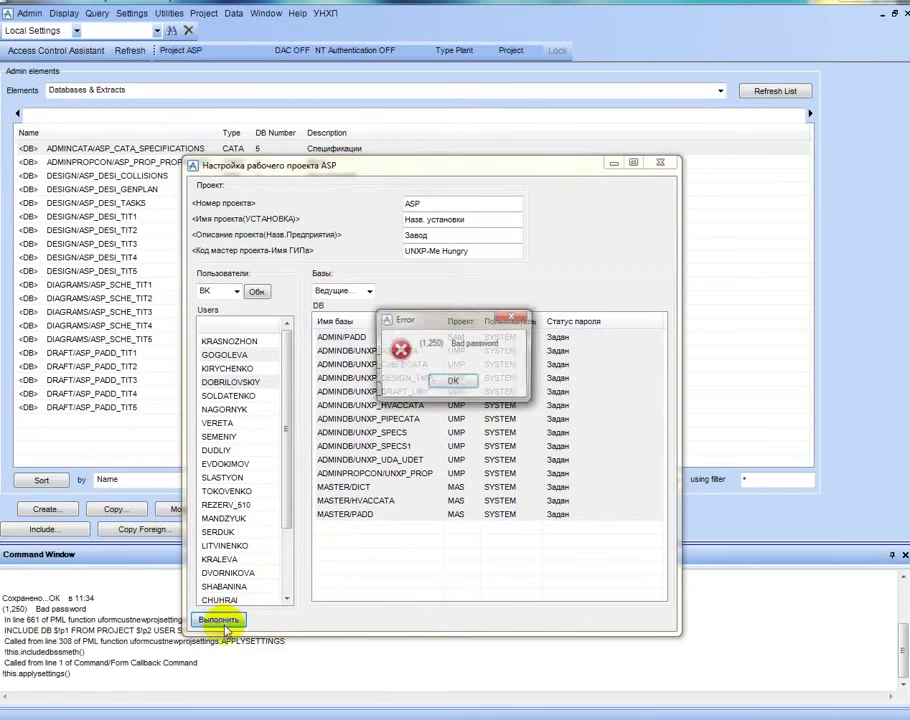
{"action": "left_click", "coordinate": [452, 381]}
Re-enter the password for all ten leading databases that belong to the UMP project.
{"action": "left_click", "coordinate": [502, 350]}
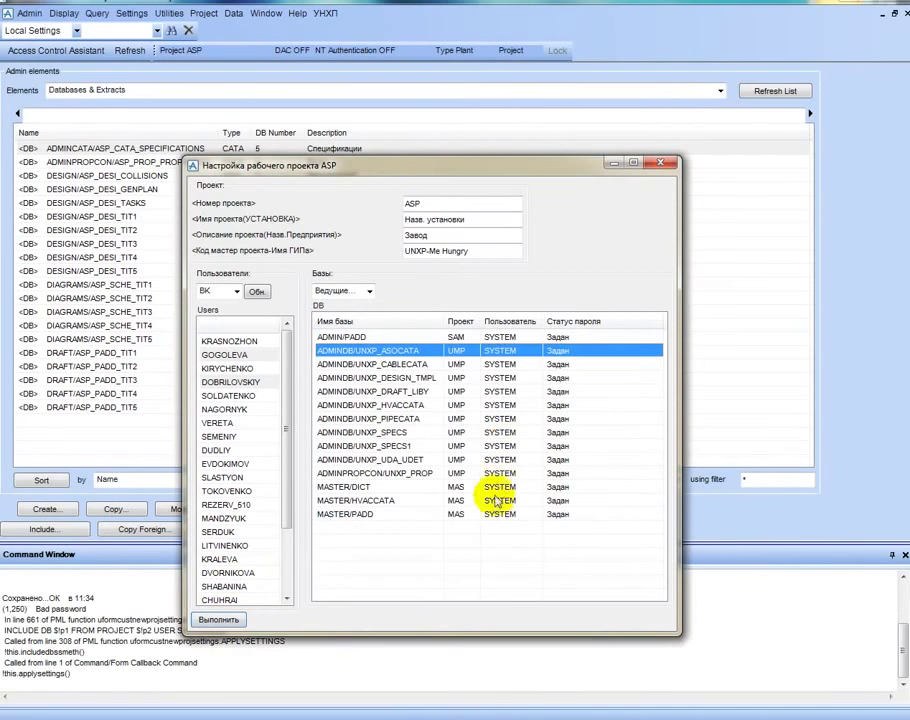
{"action": "left_click", "coordinate": [505, 473], "text": "shift"}
{"action": "right_click", "coordinate": [508, 471]}
{"action": "left_click", "coordinate": [548, 473]}
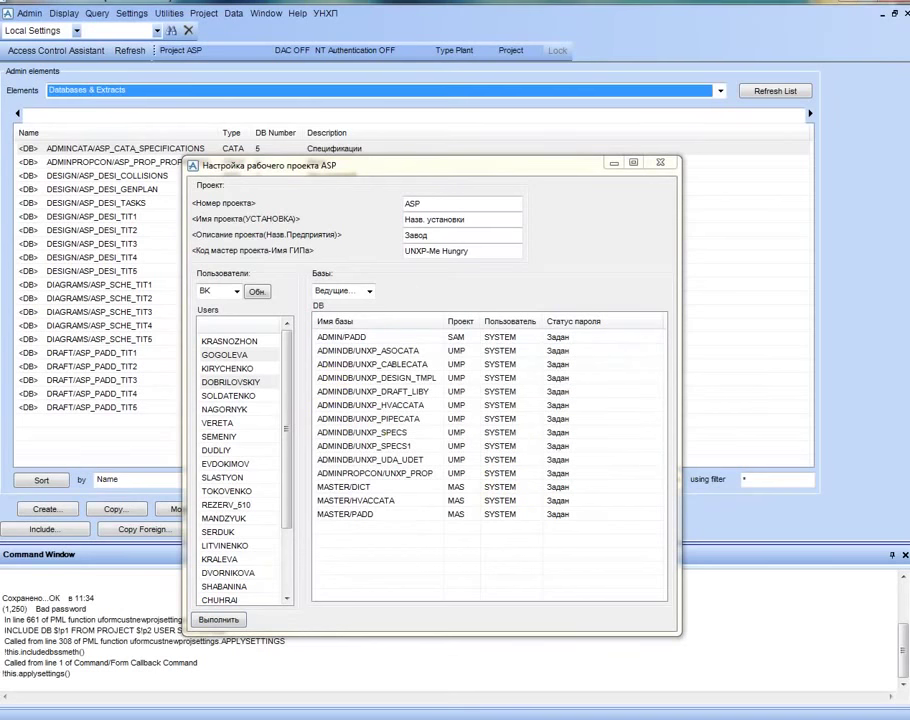
Run the setup to include all leading databases in the project, and save the work.
{"action": "left_click", "coordinate": [361, 338]}
{"action": "left_click", "coordinate": [353, 514], "text": "shift"}
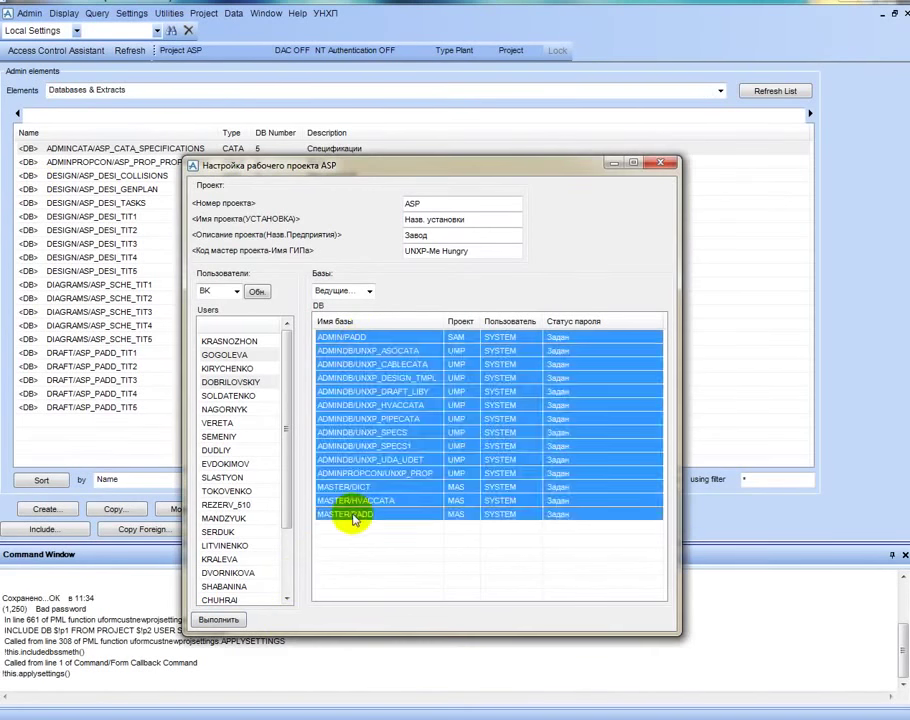
{"action": "left_click", "coordinate": [218, 619]}
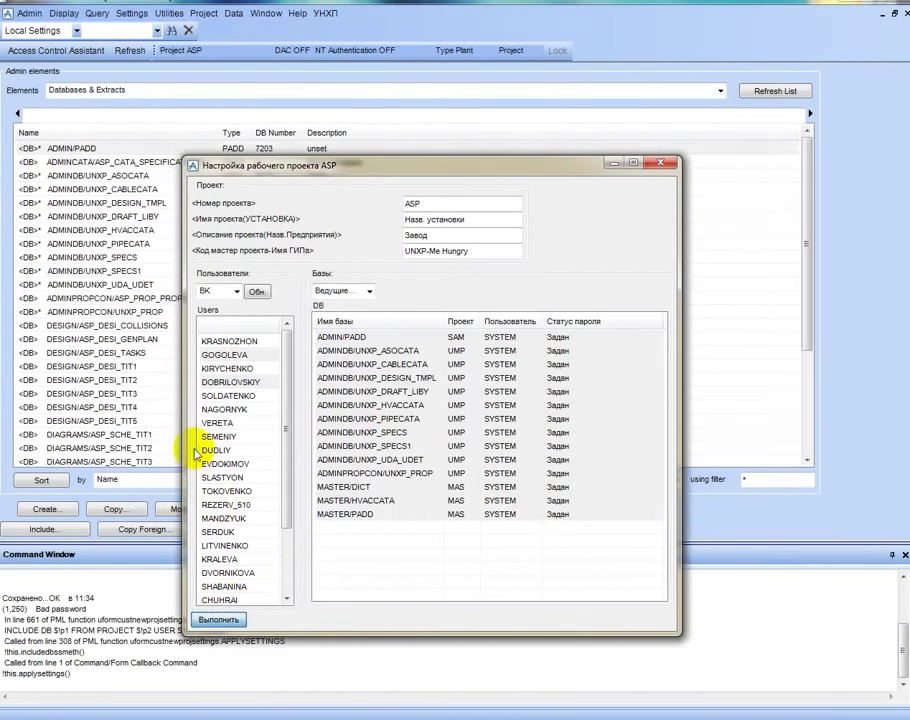
{"action": "left_click", "coordinate": [29, 13]}
{"action": "left_click", "coordinate": [50, 29]}
Try to switch from Admin to the Design module with macro files.
{"action": "left_click", "coordinate": [29, 13]}
{"action": "mouse_move", "coordinate": [84, 88]}
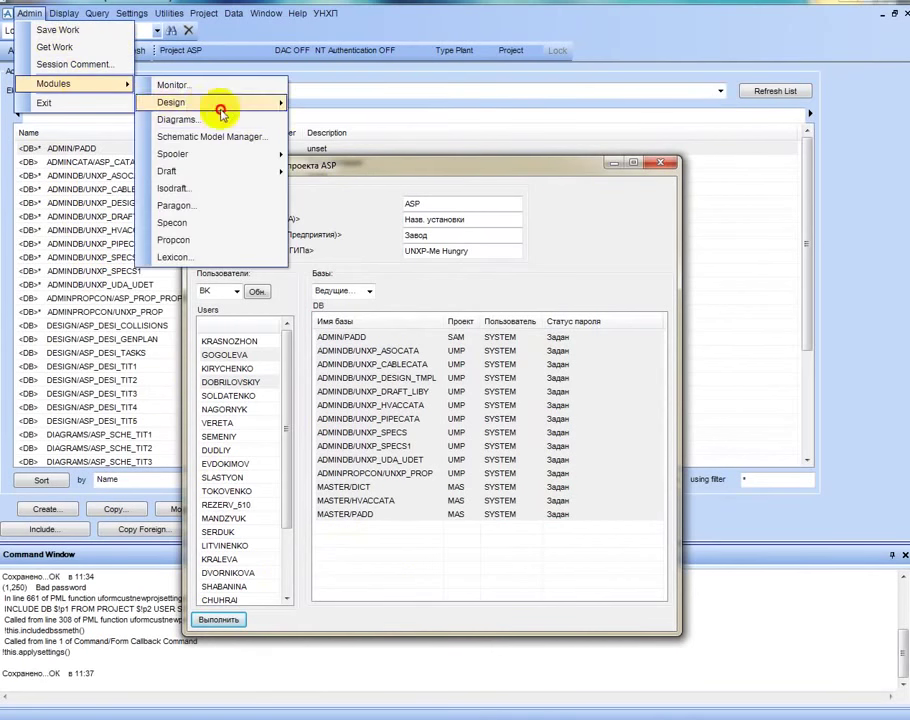
{"action": "left_click", "coordinate": [267, 103]}
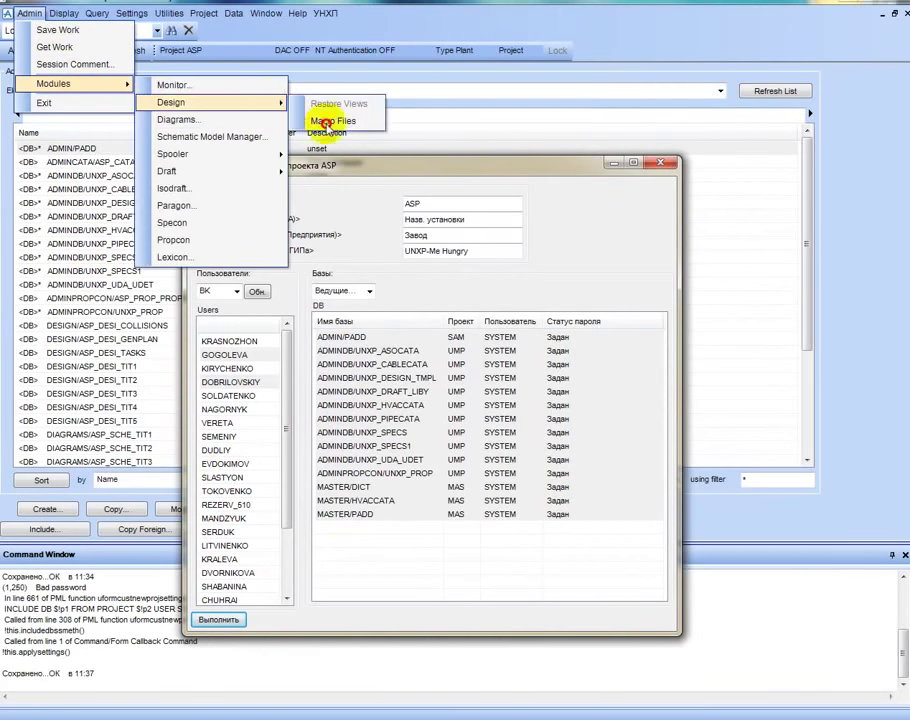
{"action": "left_click", "coordinate": [336, 120]}
{"action": "key", "text": "Return"}
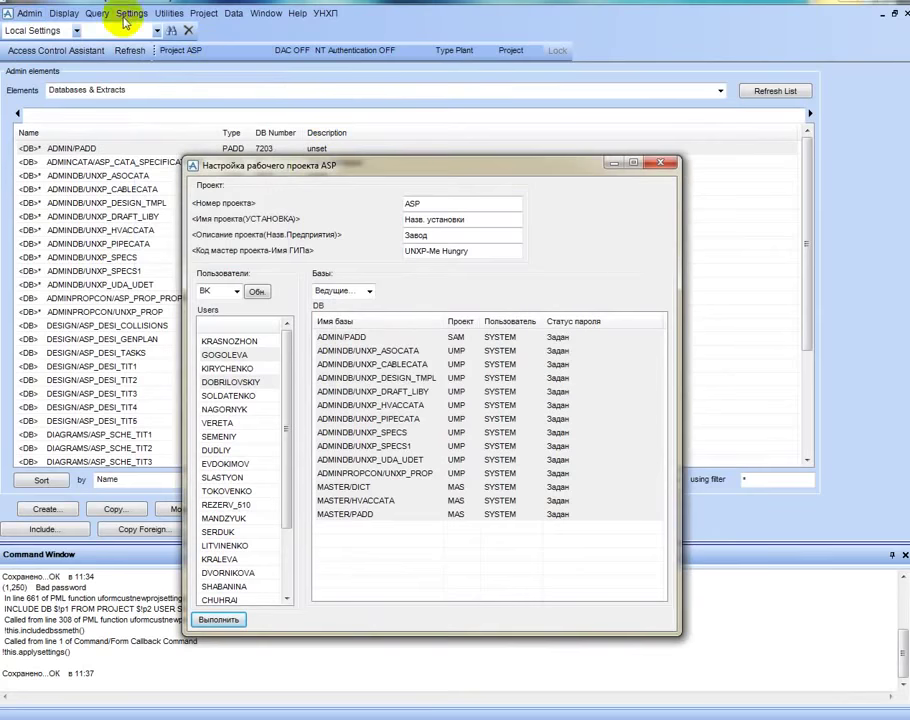
Switch to the Monitor module and start Design from there with the DESIGN multiple database.
{"action": "left_click", "coordinate": [26, 12]}
{"action": "mouse_move", "coordinate": [128, 84]}
{"action": "left_click", "coordinate": [190, 86]}
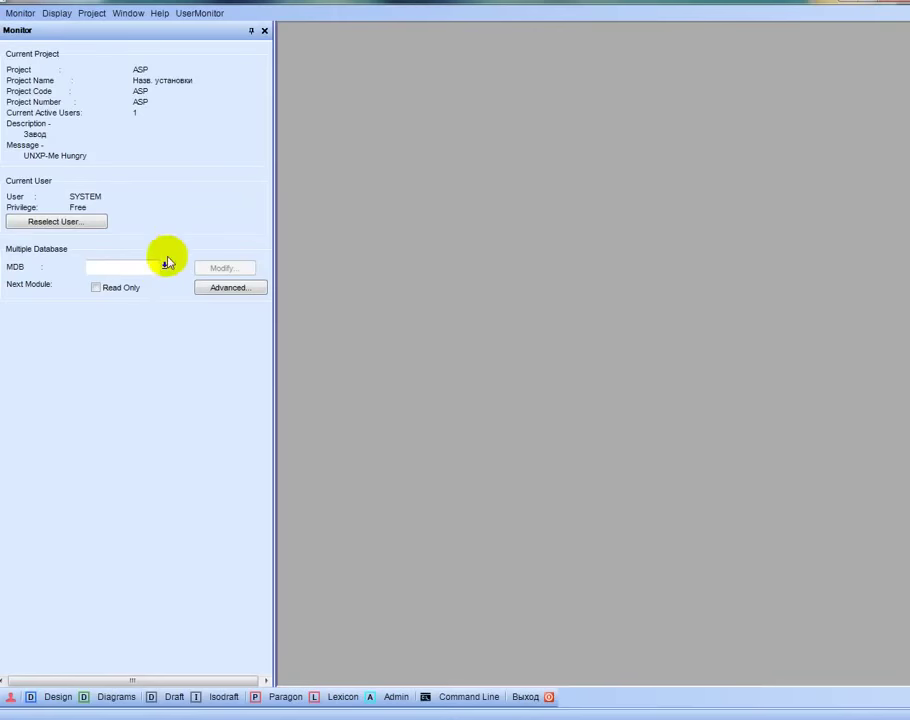
{"action": "left_click", "coordinate": [164, 266]}
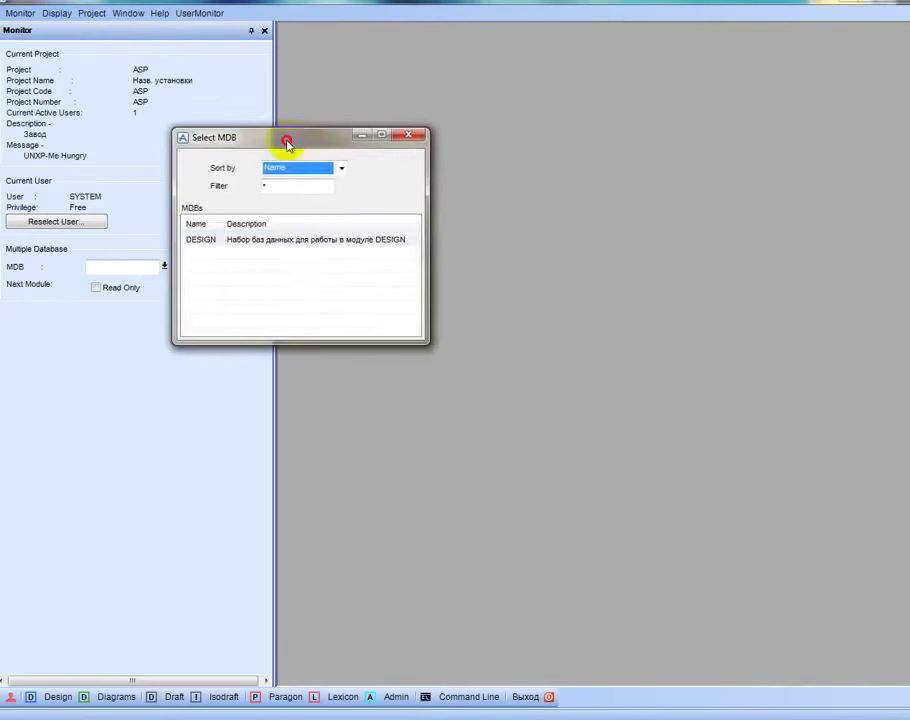
{"action": "left_click", "coordinate": [309, 240]}
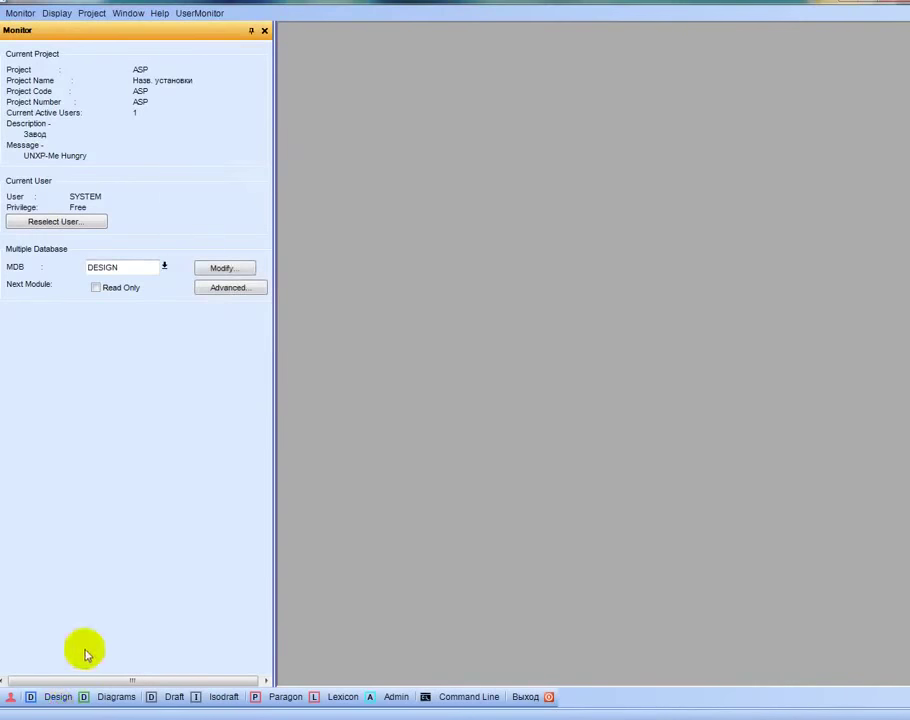
{"action": "left_click", "coordinate": [57, 696]}
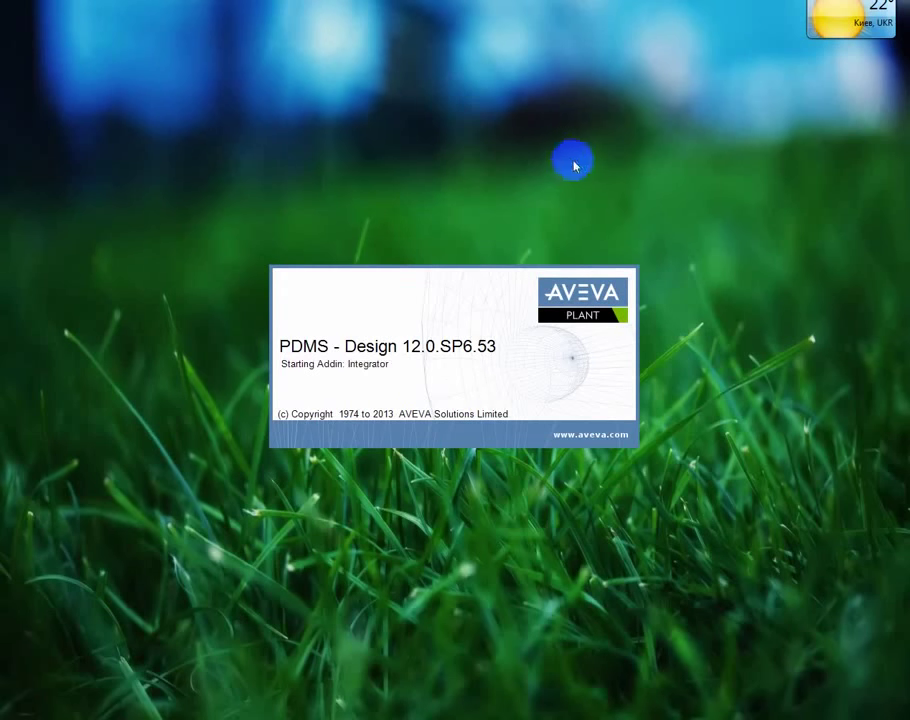
{"action": "left_click_drag", "start_coordinate": [164, 164], "coordinate": [398, 289]}
{"action": "mouse_move", "coordinate": [405, 174]}
{"action": "left_mouse_down"}
{"action": "mouse_move", "coordinate": [465, 305]}
{"action": "mouse_move", "coordinate": [519, 390]}
{"action": "left_mouse_up"}
{"action": "left_click_drag", "start_coordinate": [876, 200], "coordinate": [355, 462]}
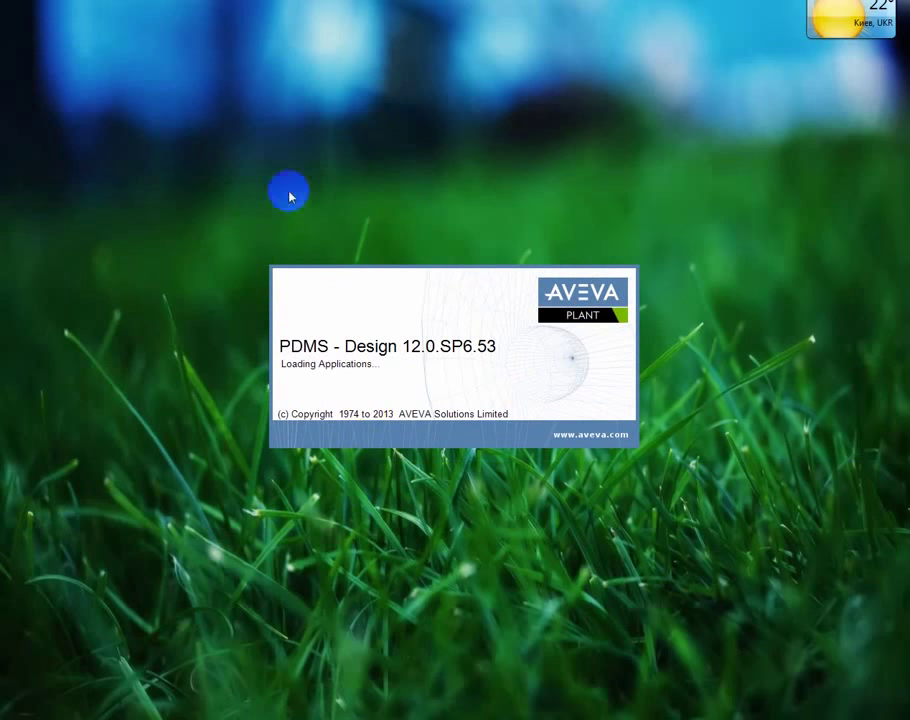
{"action": "mouse_move", "coordinate": [291, 187]}
{"action": "left_mouse_down"}
{"action": "mouse_move", "coordinate": [579, 118]}
{"action": "mouse_move", "coordinate": [597, 348]}
{"action": "left_mouse_up"}
{"action": "left_click_drag", "start_coordinate": [222, 123], "coordinate": [124, 275]}
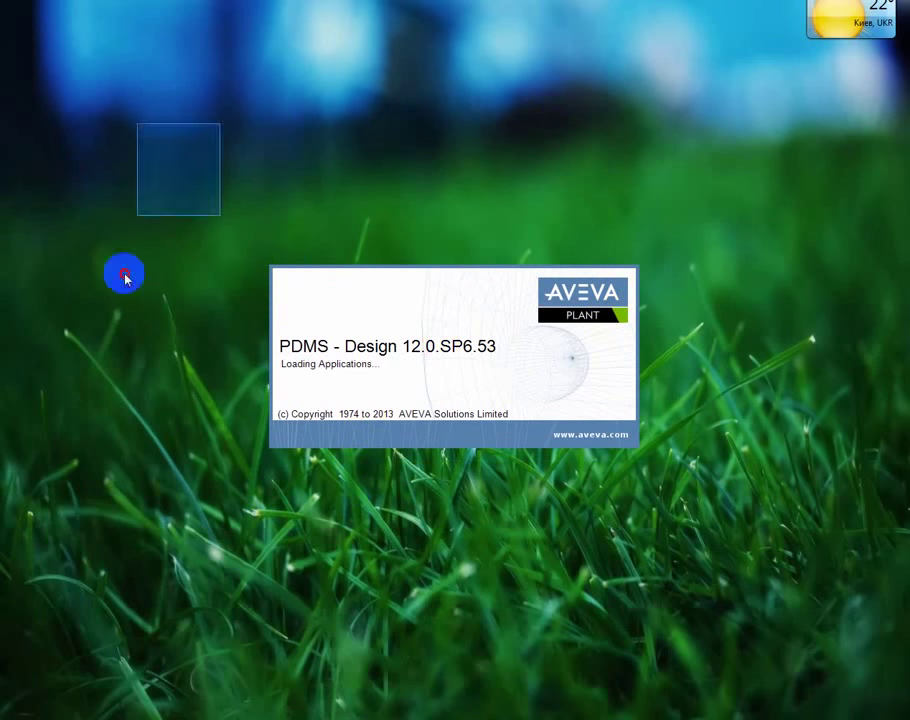
{"action": "mouse_move", "coordinate": [179, 388]}
{"action": "left_mouse_down"}
{"action": "mouse_move", "coordinate": [337, 498]}
{"action": "mouse_move", "coordinate": [496, 537]}
{"action": "left_mouse_up"}
{"action": "left_click_drag", "start_coordinate": [544, 533], "coordinate": [626, 515]}
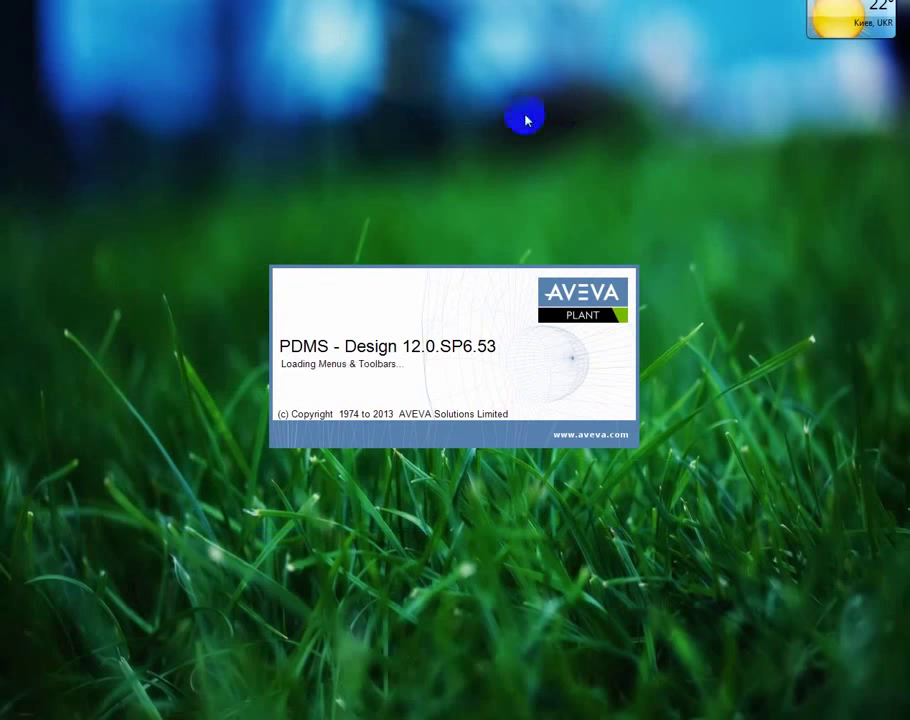
{"action": "mouse_move", "coordinate": [425, 91]}
{"action": "left_mouse_down"}
{"action": "mouse_move", "coordinate": [203, 173]}
{"action": "mouse_move", "coordinate": [150, 236]}
{"action": "mouse_move", "coordinate": [256, 463]}
{"action": "left_mouse_up"}
{"action": "left_click_drag", "start_coordinate": [482, 524], "coordinate": [621, 545]}
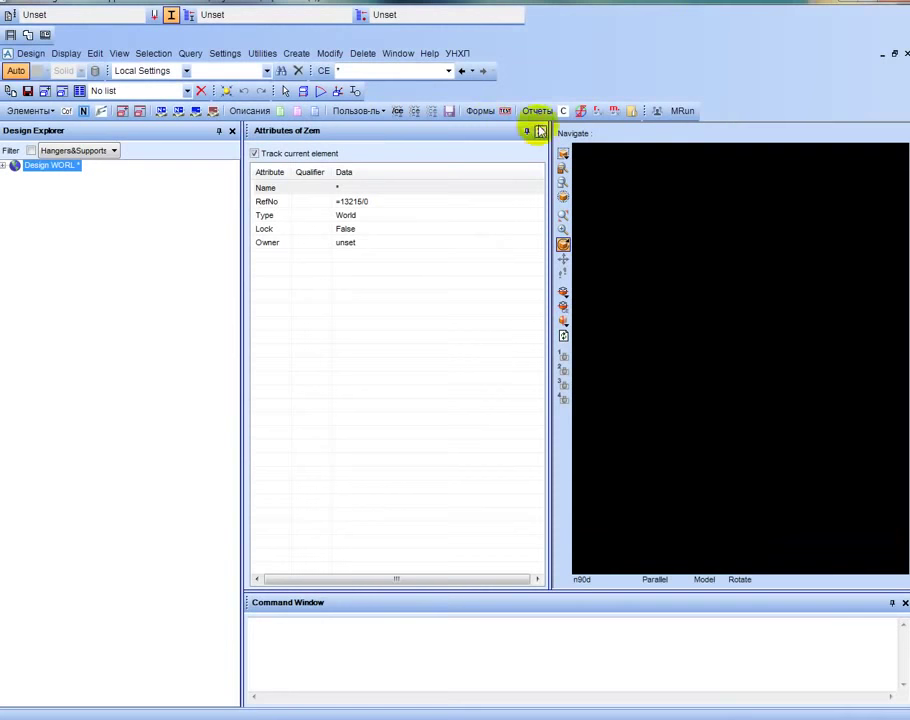
Close the attributes window and expand Design WORL to list its sites.
{"action": "left_click", "coordinate": [536, 128]}
{"action": "double_click", "coordinate": [45, 167]}
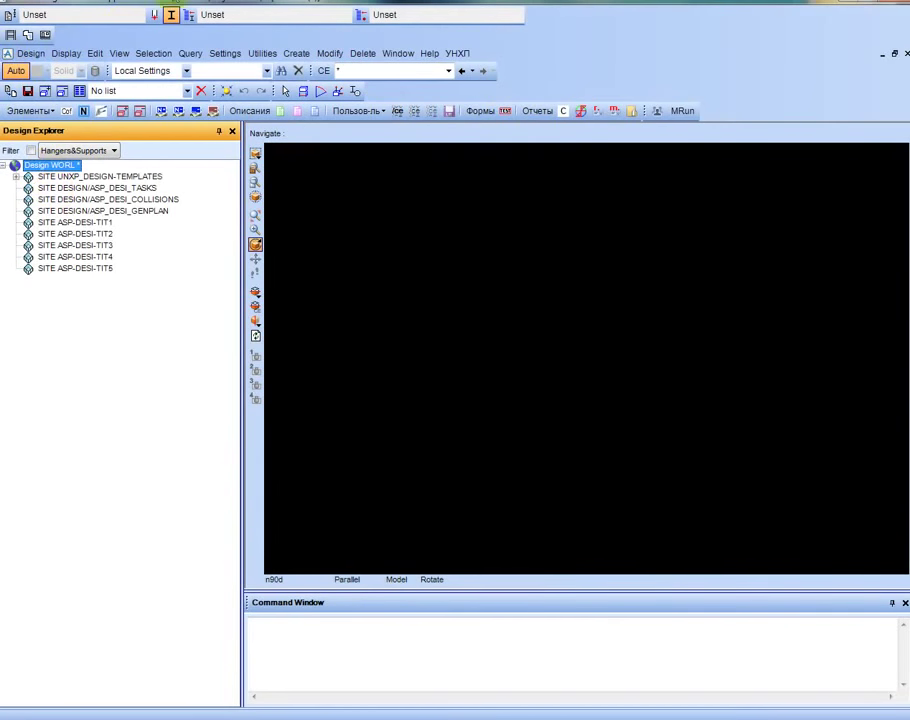
Move the main menu bar above the toolbars and maximize the Design window again.
{"action": "left_click_drag", "start_coordinate": [684, 4], "coordinate": [705, 53]}
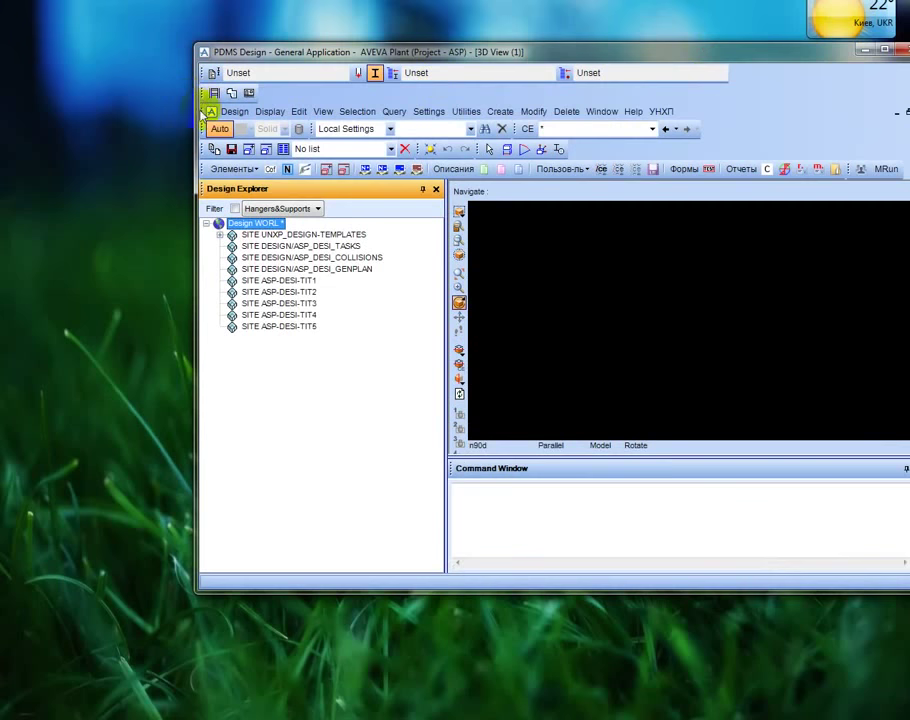
{"action": "left_click_drag", "start_coordinate": [197, 68], "coordinate": [205, 70]}
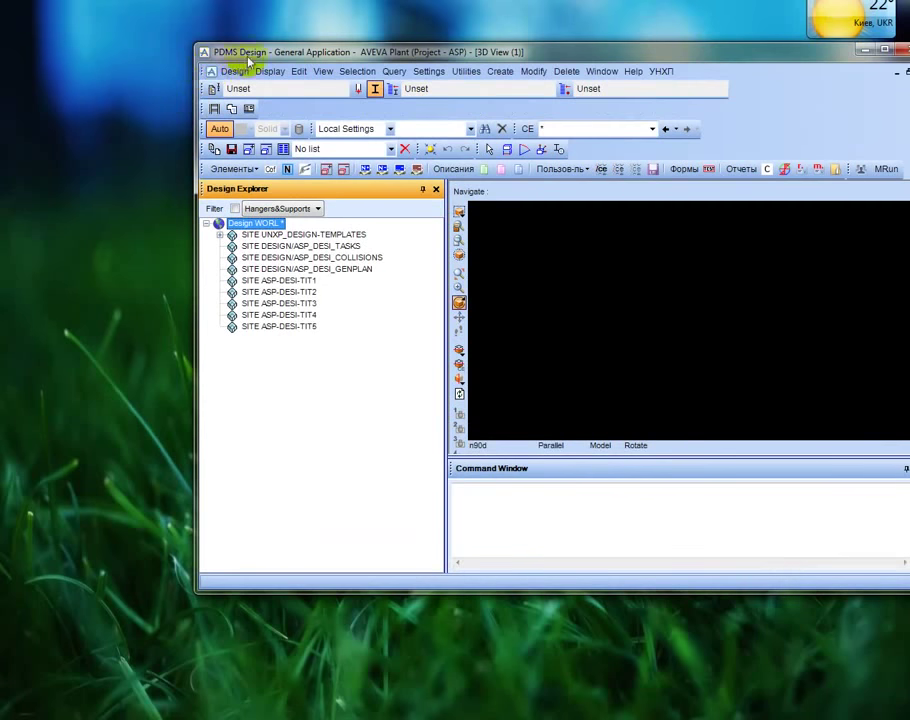
{"action": "double_click", "coordinate": [247, 53]}
Create the ZONE level of the project structure with the УНХП project structure form.
{"action": "left_click", "coordinate": [458, 13]}
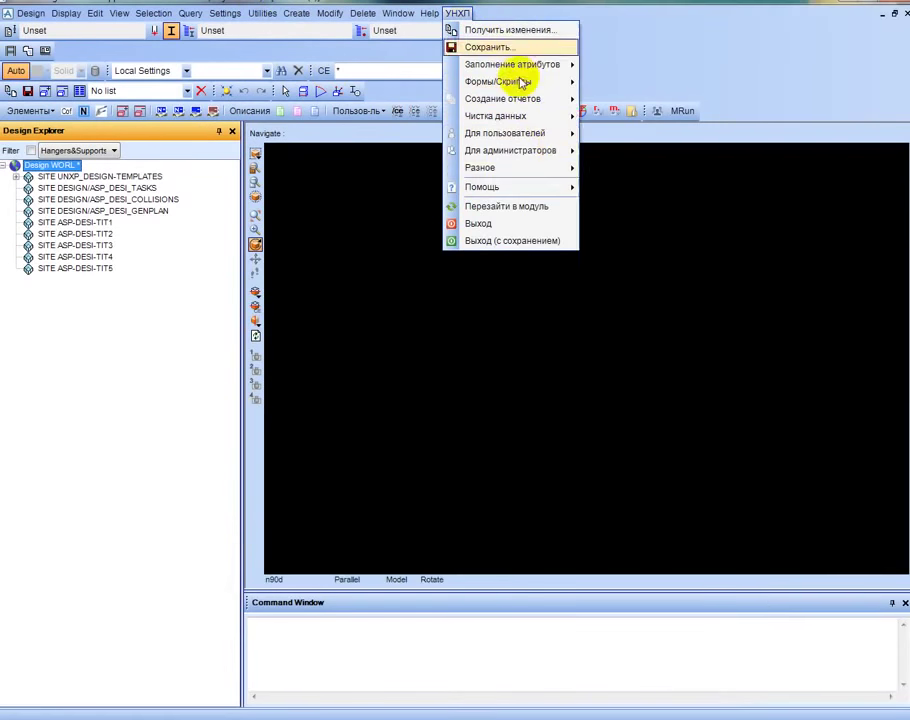
{"action": "left_click", "coordinate": [378, 195]}
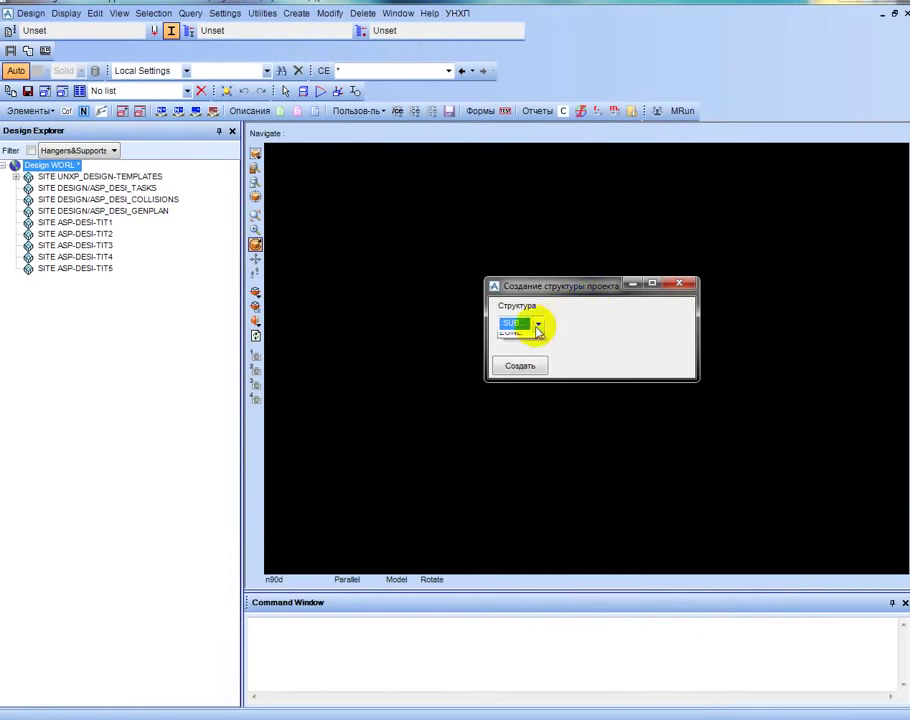
{"action": "left_click", "coordinate": [520, 365]}
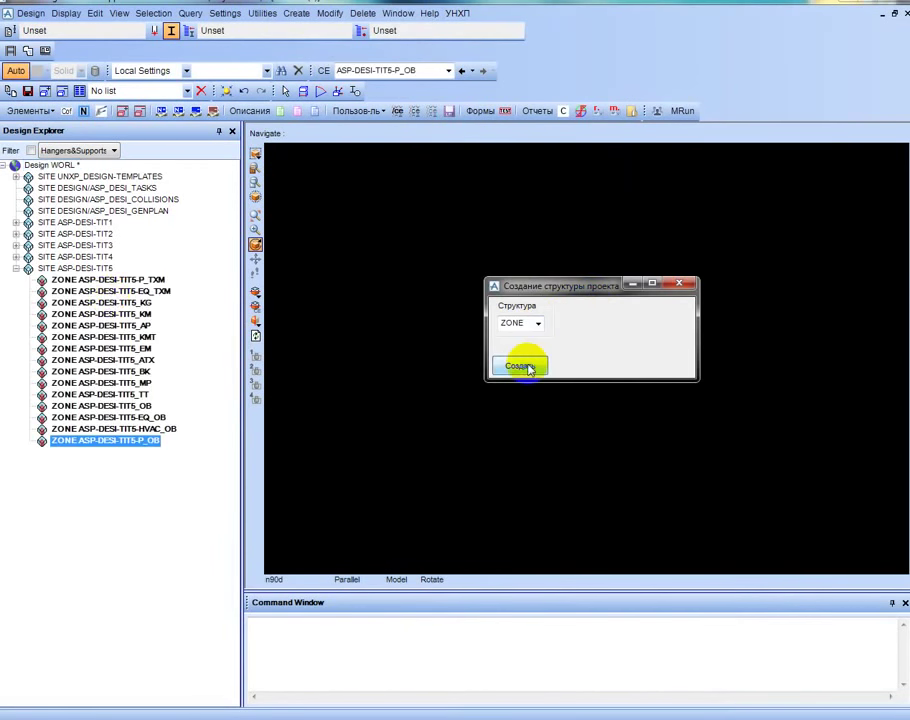
Expand SITE ASP-DESI-TIT1 and examine the attributes of zone ASP-DESI-TIT1-EQ_TXM, including its Function.
{"action": "double_click", "coordinate": [112, 266]}
{"action": "double_click", "coordinate": [107, 223]}
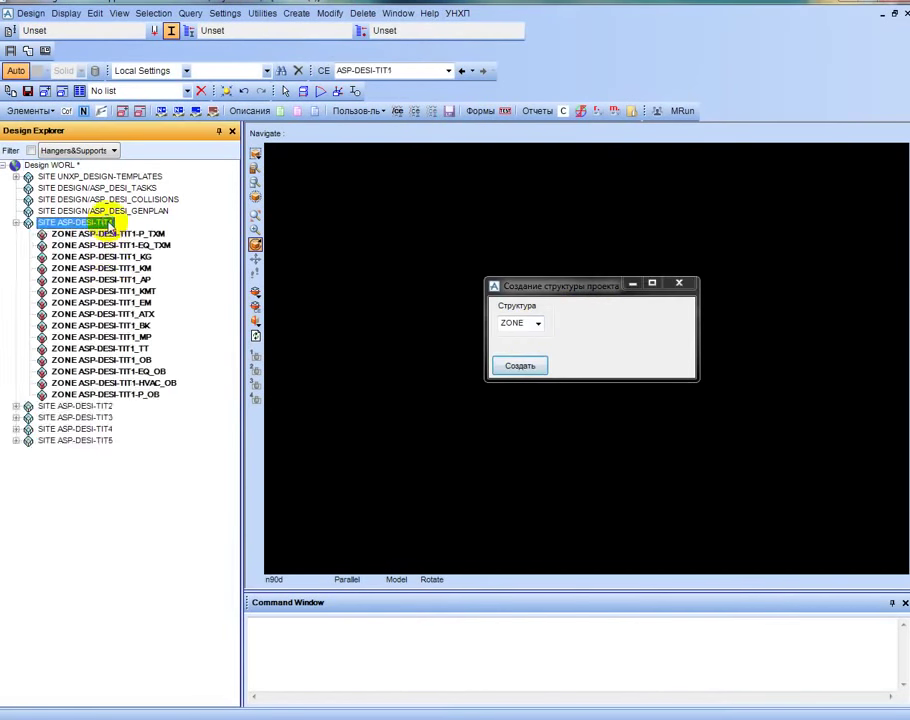
{"action": "right_click", "coordinate": [115, 246]}
{"action": "left_click", "coordinate": [185, 280]}
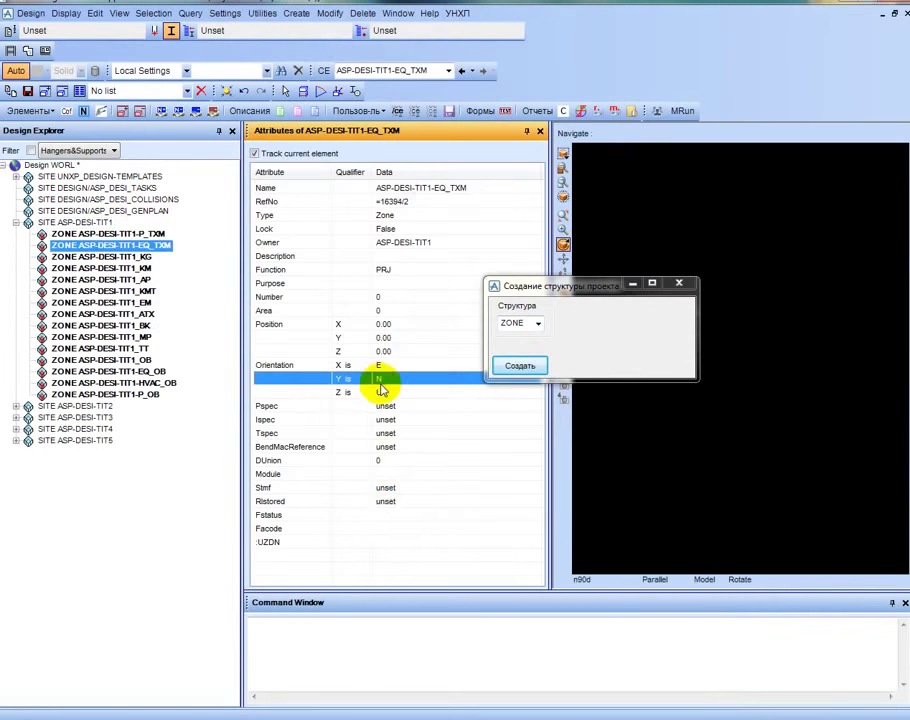
{"action": "left_click", "coordinate": [394, 267]}
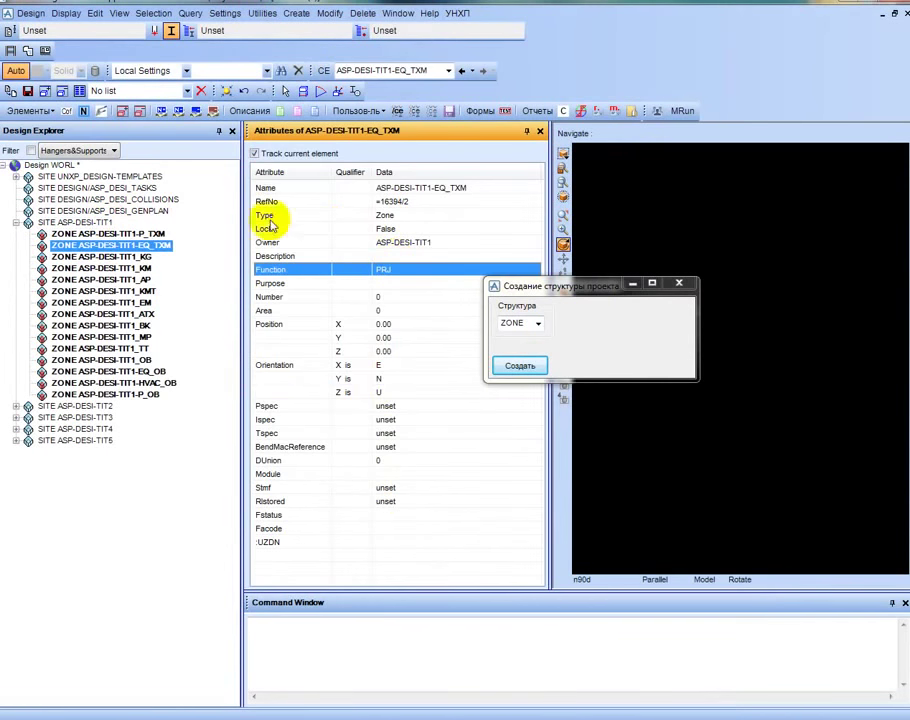
Switch from Design to the Draft module, loading it with the Macro Files option.
{"action": "left_click", "coordinate": [30, 13]}
{"action": "mouse_move", "coordinate": [90, 240]}
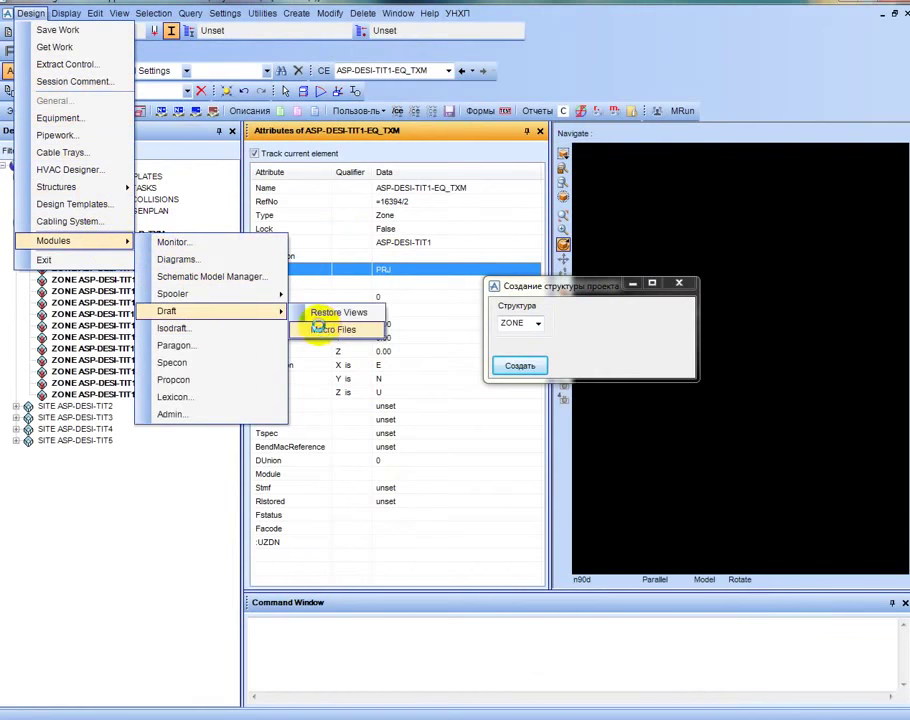
{"action": "left_click", "coordinate": [317, 325]}
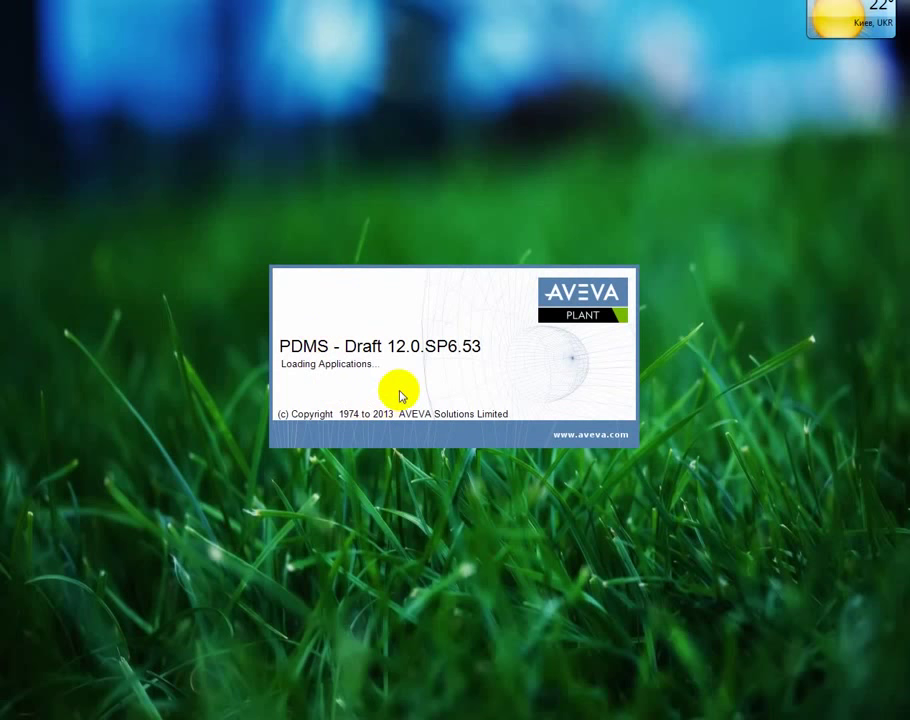
{"action": "left_click_drag", "start_coordinate": [280, 90], "coordinate": [437, 157]}
{"action": "left_click_drag", "start_coordinate": [632, 159], "coordinate": [758, 305]}
{"action": "left_click_drag", "start_coordinate": [740, 390], "coordinate": [719, 555]}
{"action": "left_click_drag", "start_coordinate": [486, 566], "coordinate": [368, 571]}
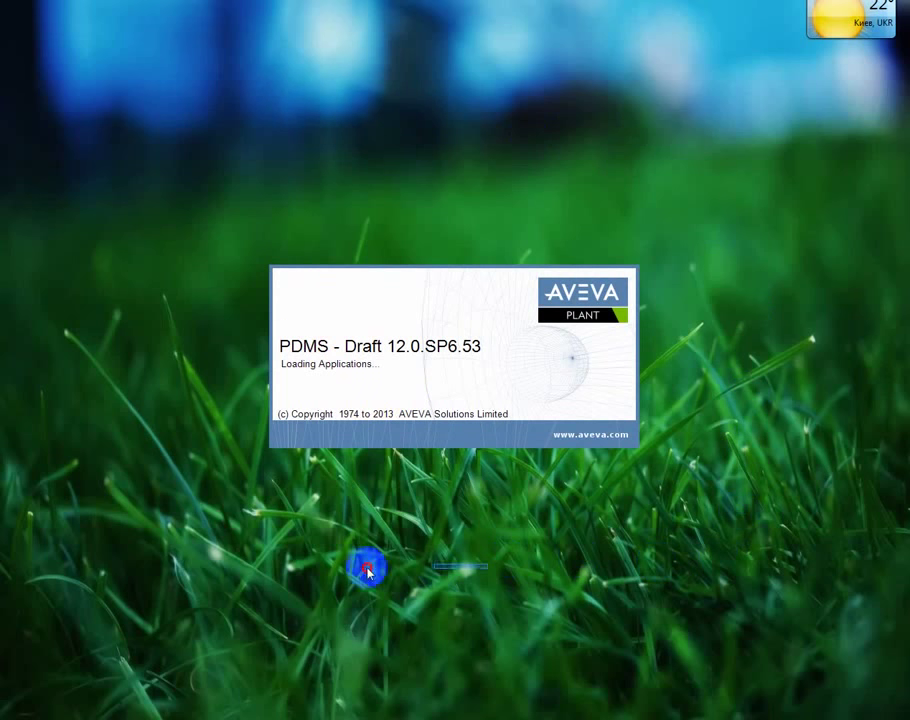
{"action": "left_click_drag", "start_coordinate": [156, 469], "coordinate": [154, 418]}
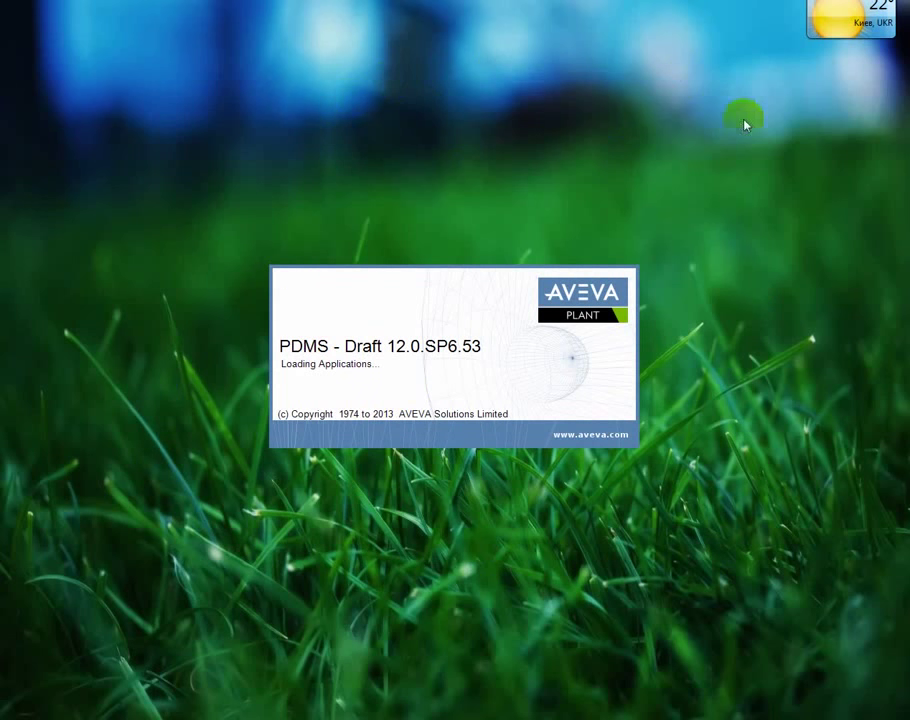
{"action": "left_click_drag", "start_coordinate": [634, 480], "coordinate": [532, 598]}
{"action": "left_click_drag", "start_coordinate": [207, 559], "coordinate": [173, 447]}
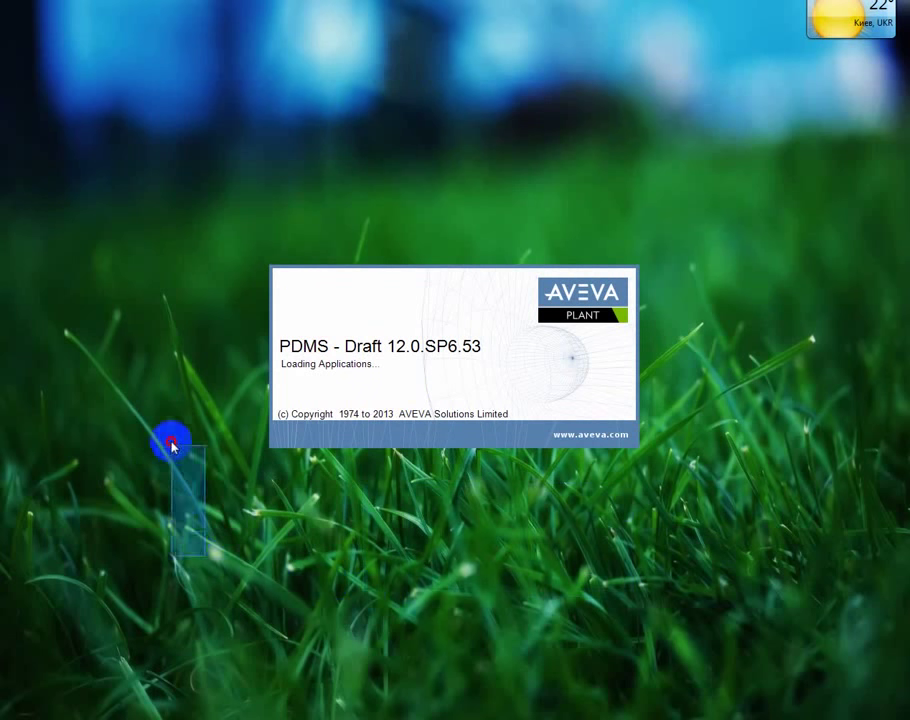
{"action": "mouse_move", "coordinate": [174, 350]}
{"action": "left_mouse_down"}
{"action": "mouse_move", "coordinate": [174, 289]}
{"action": "mouse_move", "coordinate": [214, 130]}
{"action": "mouse_move", "coordinate": [245, 105]}
{"action": "left_mouse_up"}
{"action": "mouse_move", "coordinate": [335, 87]}
{"action": "left_mouse_down"}
{"action": "mouse_move", "coordinate": [492, 85]}
{"action": "mouse_move", "coordinate": [568, 148]}
{"action": "left_mouse_up"}
{"action": "mouse_move", "coordinate": [599, 171]}
{"action": "left_mouse_down"}
{"action": "mouse_move", "coordinate": [745, 239]}
{"action": "mouse_move", "coordinate": [750, 255]}
{"action": "left_mouse_up"}
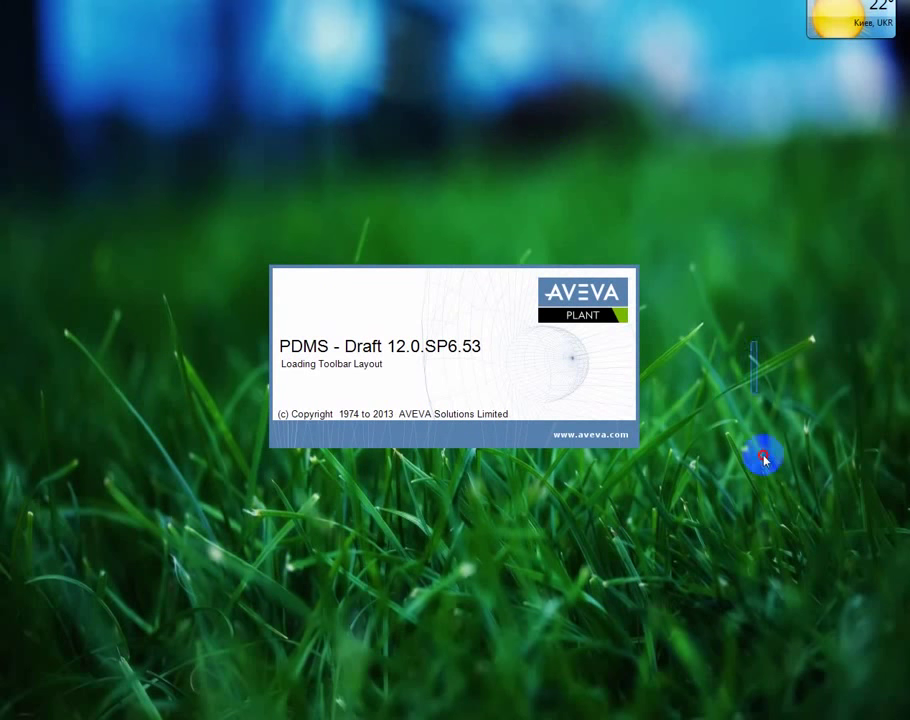